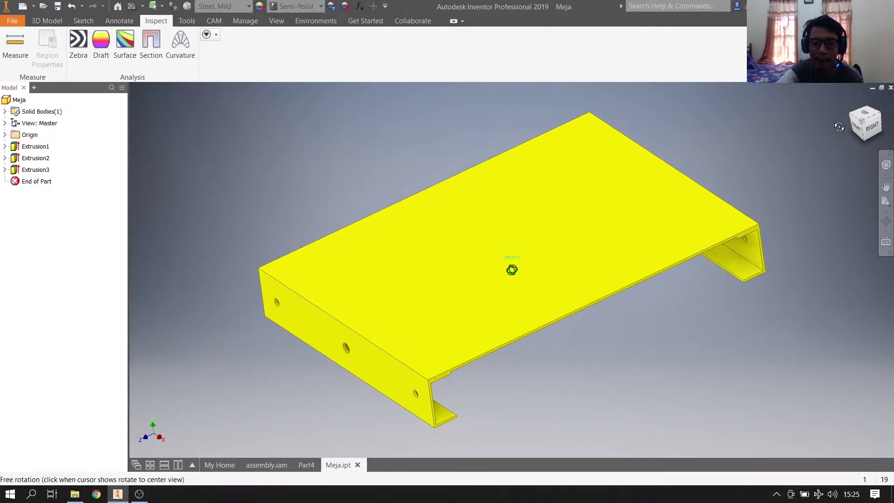
Switch to Part4 and start a 2D sketch on the YZ origin plane.
key("Escape")
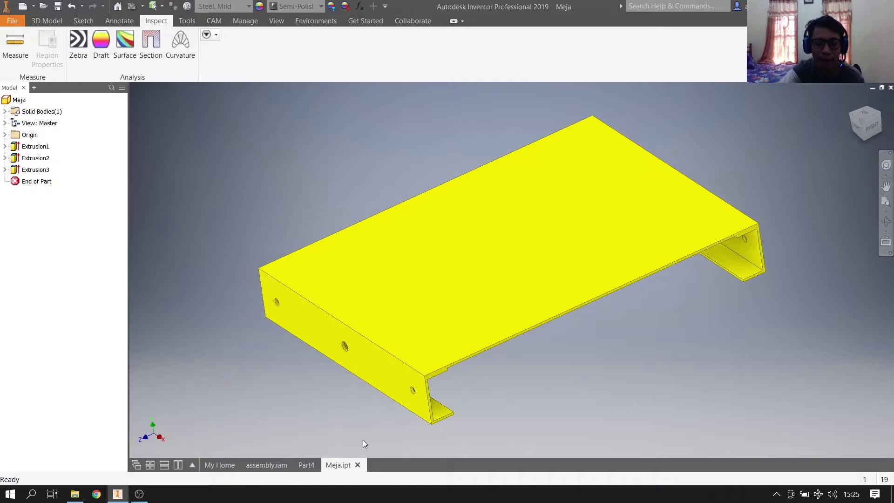
left_click(305, 465)
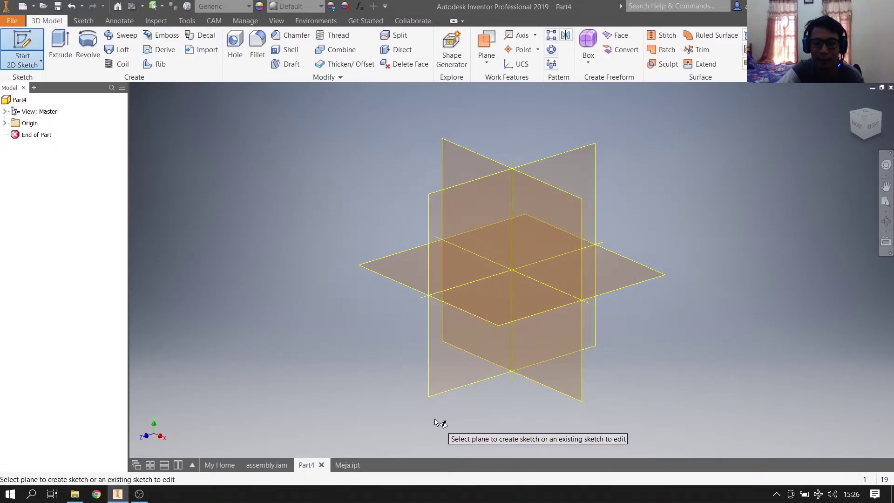
left_click(446, 361)
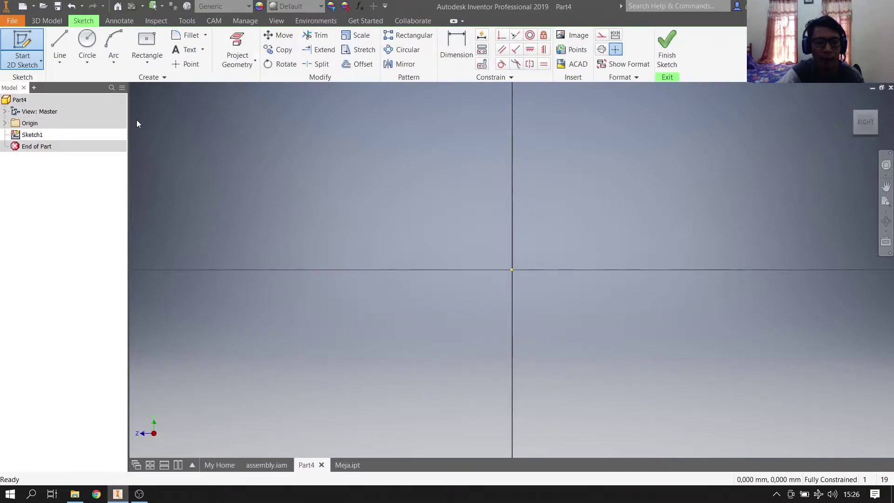
Draw a two-point center rectangle centred on the sketch origin, about four times as wide as it is tall.
left_click(147, 62)
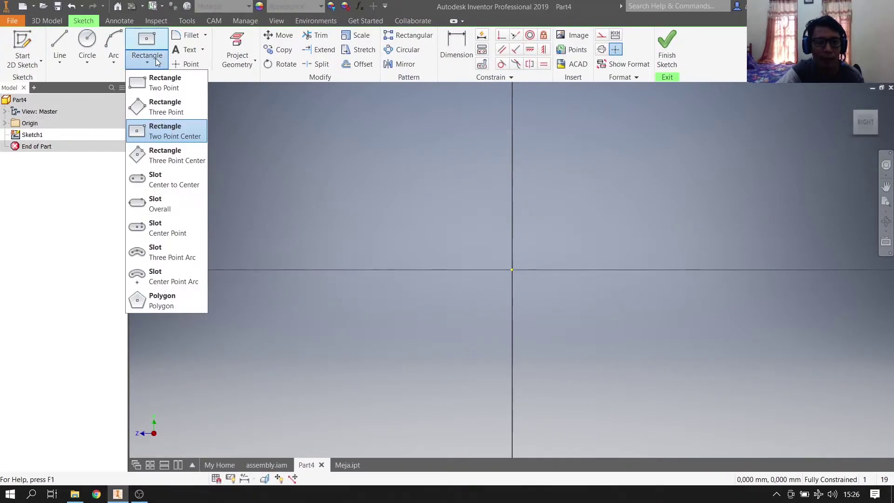
left_click(170, 136)
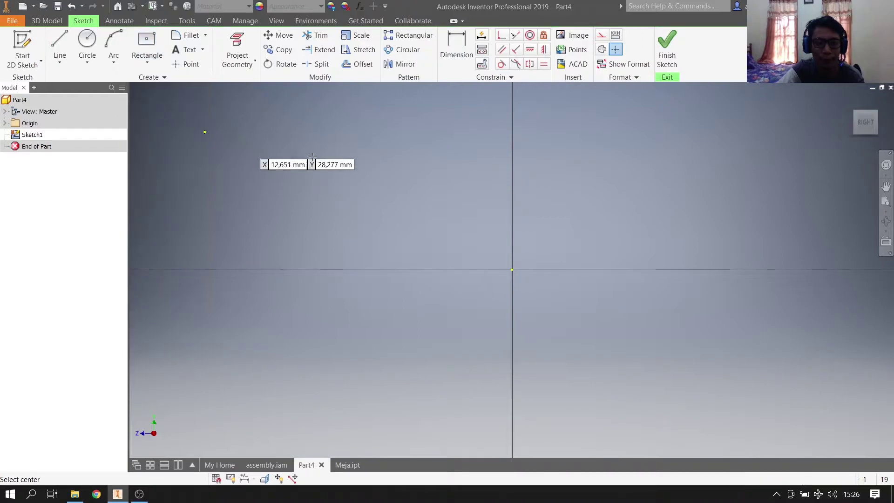
left_click(511, 270)
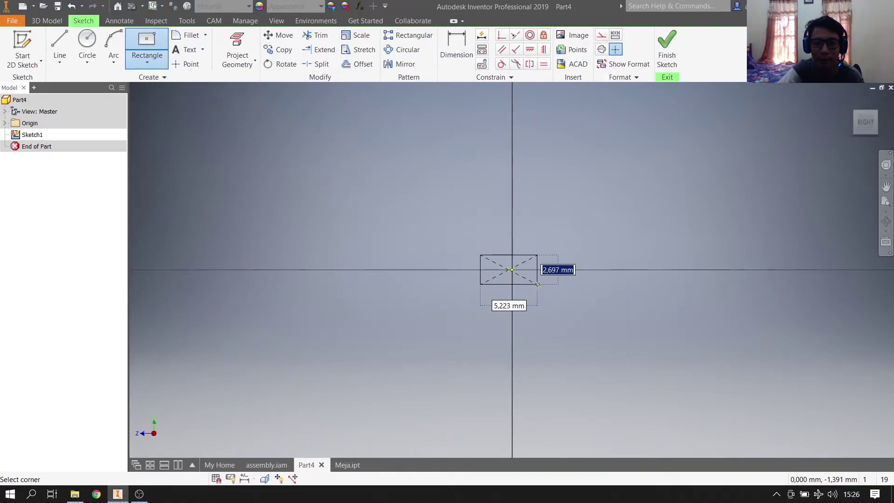
key("Escape")
left_click(150, 55)
left_click(512, 269)
left_click(690, 313)
Dimension the centred rectangle 75 mm wide and 0.5 mm high.
left_click(456, 46)
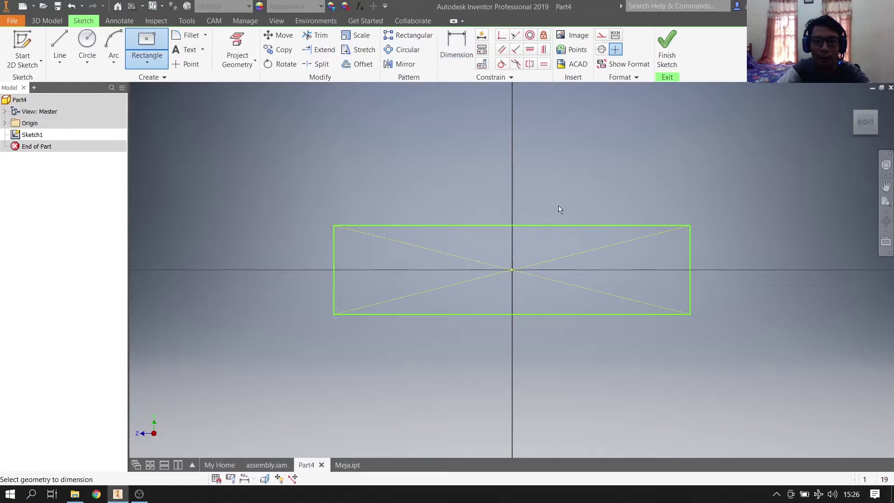
left_click(517, 226)
left_click(516, 193)
type("75")
key("Return")
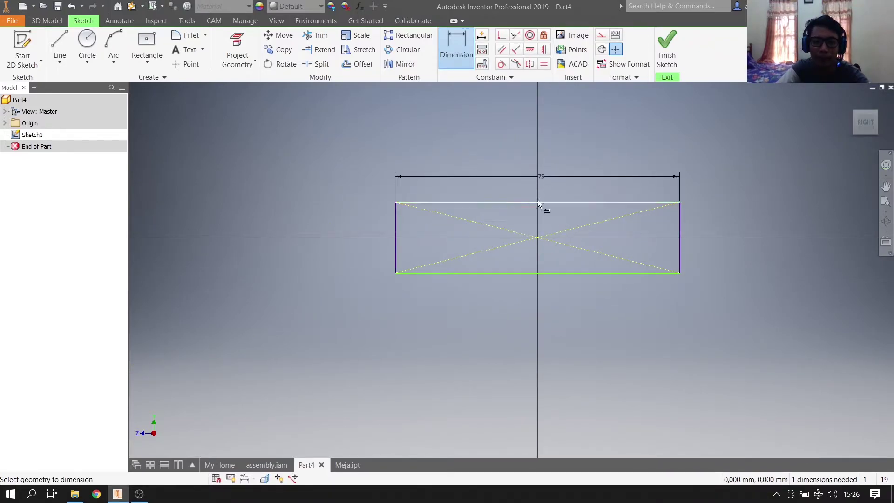
left_click(714, 236)
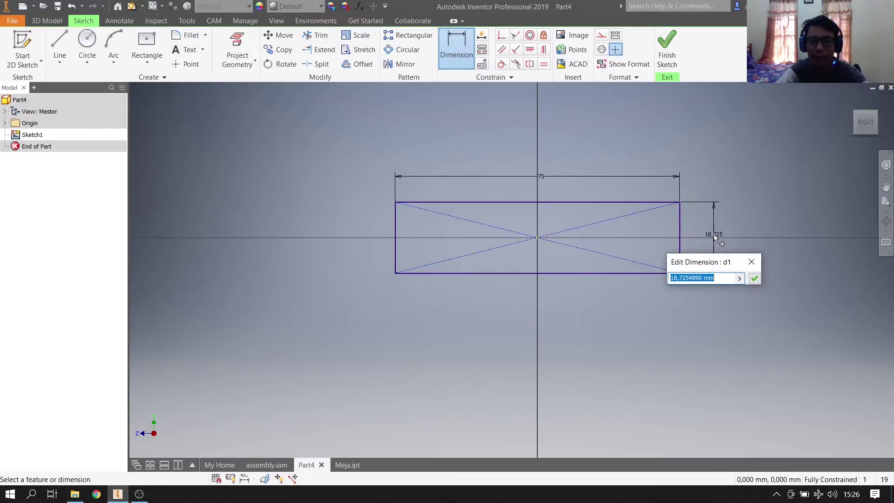
type("0.5")
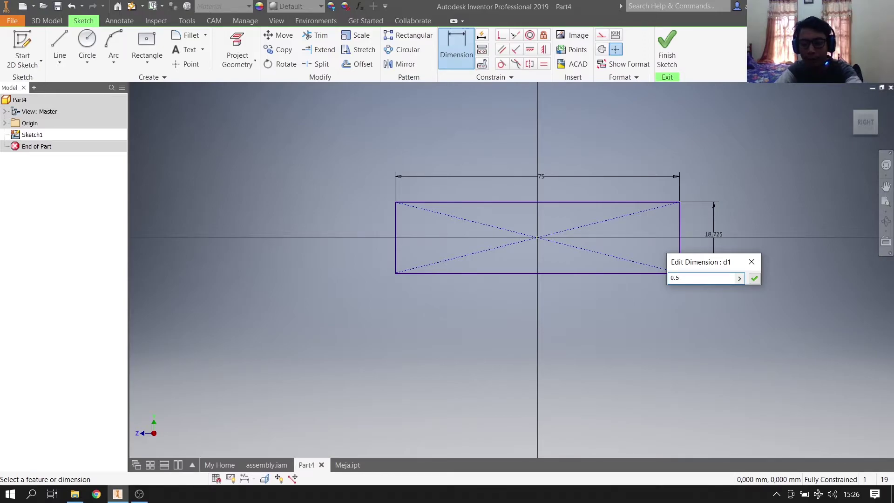
key("Return")
scroll(681, 236, "down", 3)
middle_click_drag(638, 254, 714, 256)
scroll(744, 232, "down", 1)
mouse_move(638, 272)
middle_mouse_down()
mouse_move(702, 299)
mouse_move(738, 303)
middle_mouse_up()
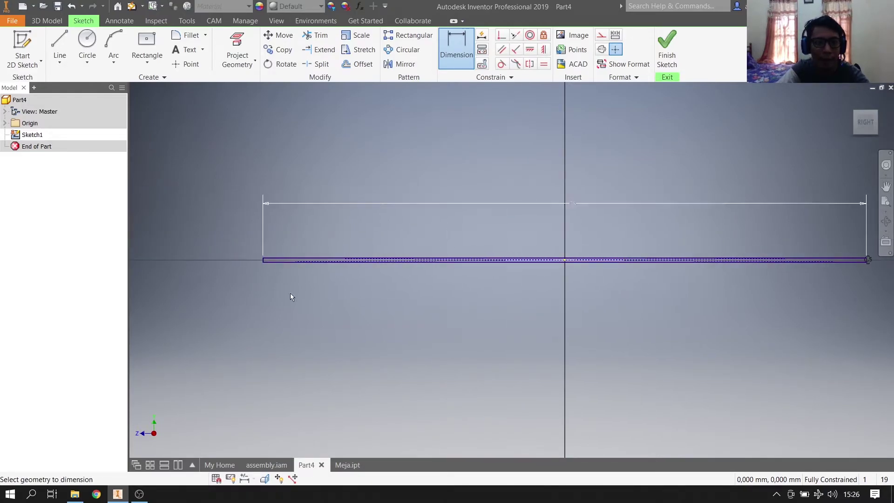
Examine the end leg profile of the finished part Meja.ipt and return to the Part4 sketch.
left_click(345, 464)
key("F4")
left_click_drag(459, 419, 452, 403)
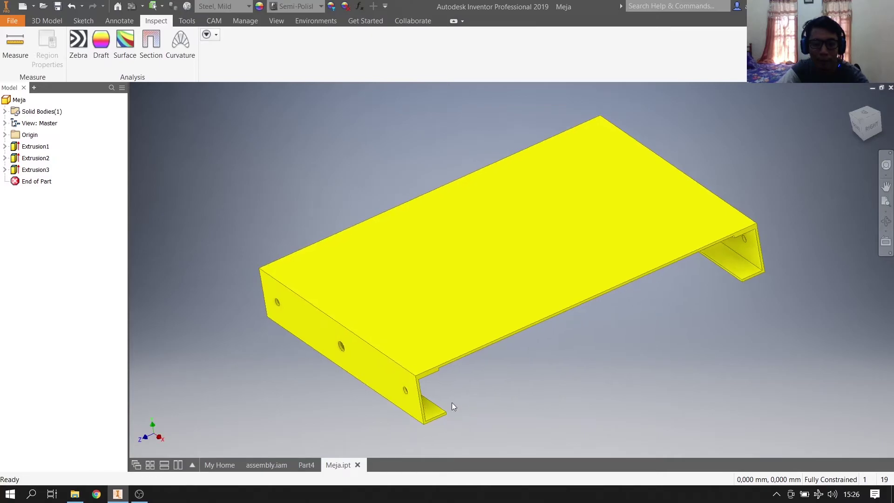
left_click(305, 468)
Draw a two-point rectangle hanging below the thin strip, starting from the strip's lower left corner.
left_click(160, 65)
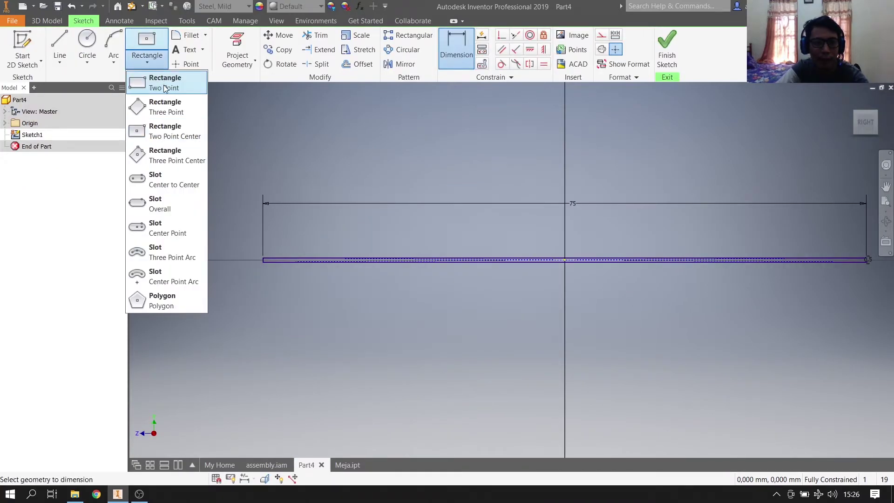
left_click(165, 89)
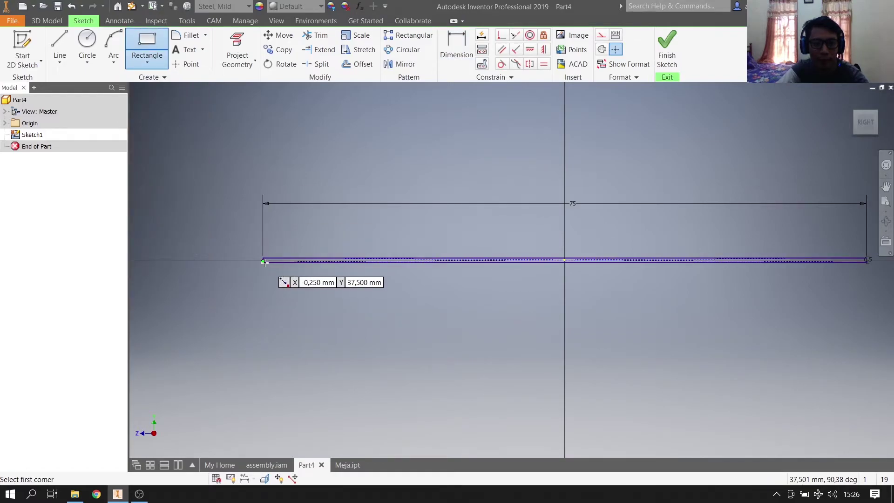
left_click(141, 57)
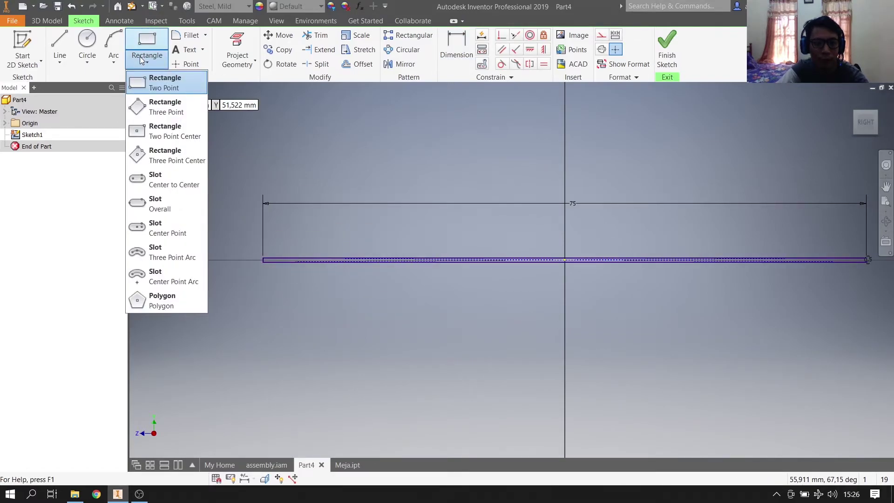
left_click(161, 86)
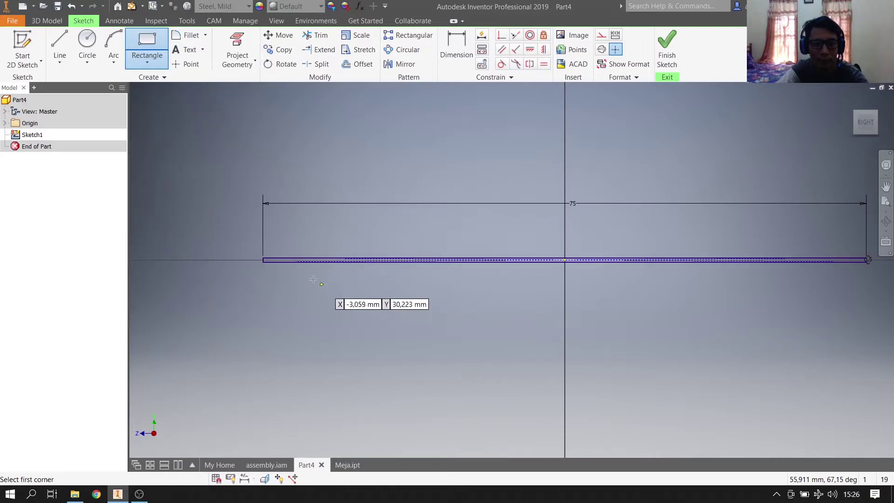
left_click(263, 261)
left_click(386, 340)
scroll(564, 329, "up", 5)
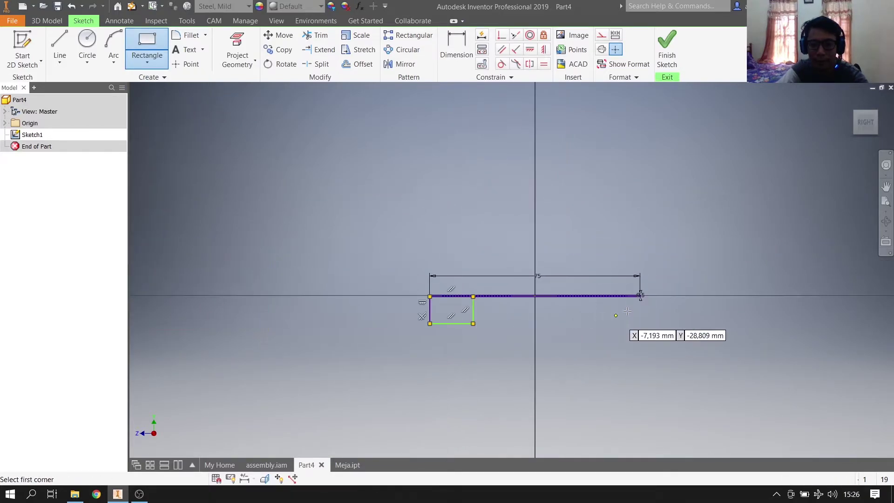
Draw a second rectangle about 8 mm wide and 7.4 mm high, hanging from the strip's lower right corner.
scroll(647, 305, "down", 6)
left_click(643, 289)
left_click(561, 364)
scroll(562, 365, "up", 3)
scroll(568, 367, "up", 2)
middle_click_drag(568, 368, 668, 345)
Dimension the left hanging rectangle 10 mm high and 5 mm wide.
left_click(456, 46)
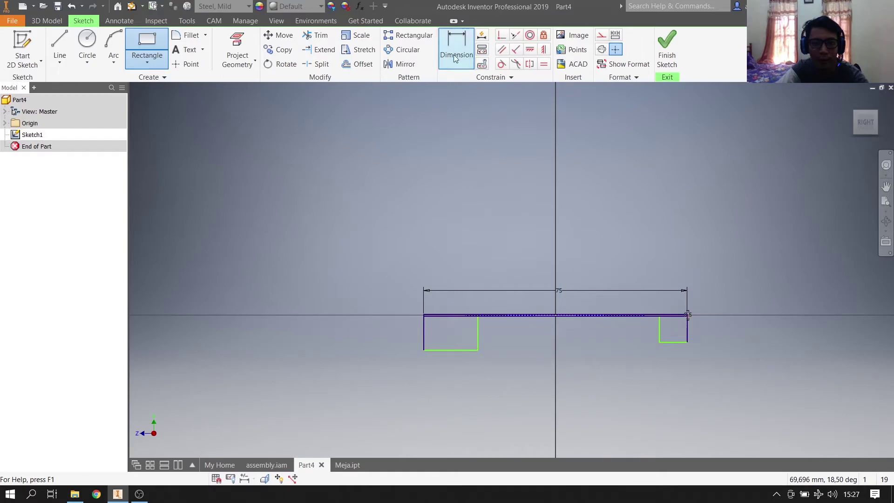
left_click(478, 341)
left_click(508, 338)
type("10")
key("Return")
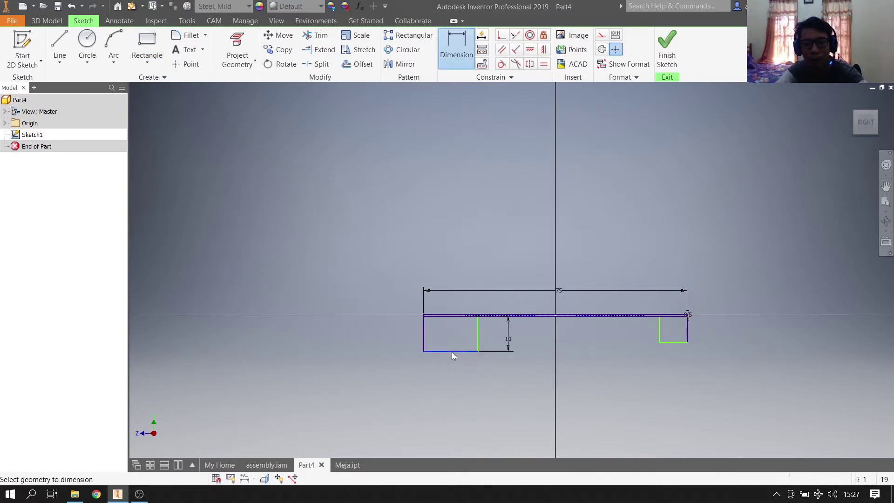
left_click(451, 352)
left_click(455, 386)
type("5")
key("Return")
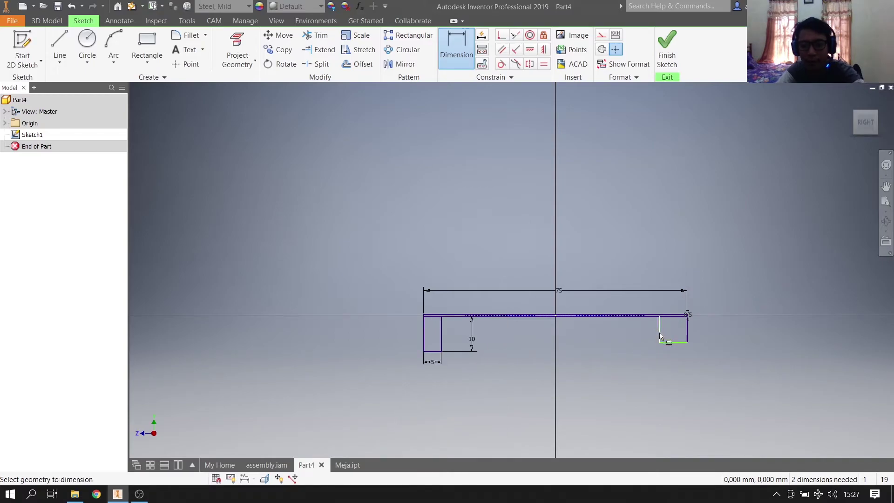
Dimension the right hanging rectangle 10 mm high and 5 mm wide.
left_click(660, 333)
left_click(632, 340)
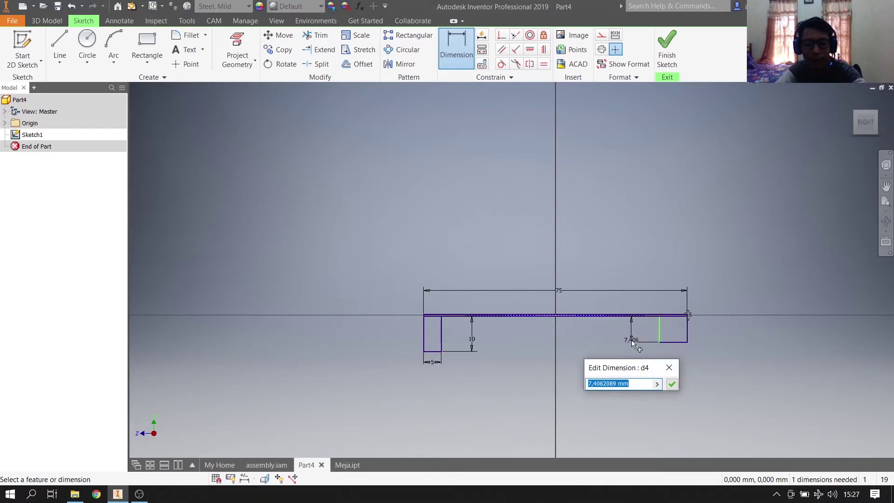
type("1")
key("Return")
left_click(671, 352)
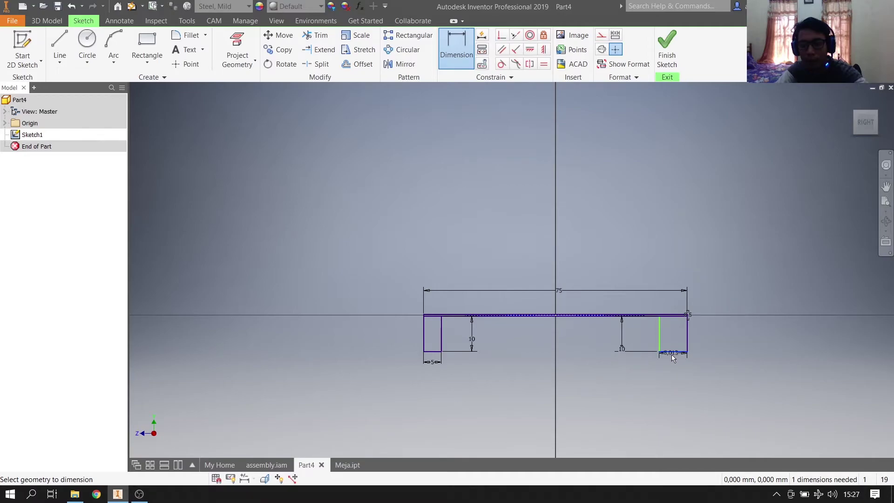
left_click(672, 371)
type("5")
key("Return")
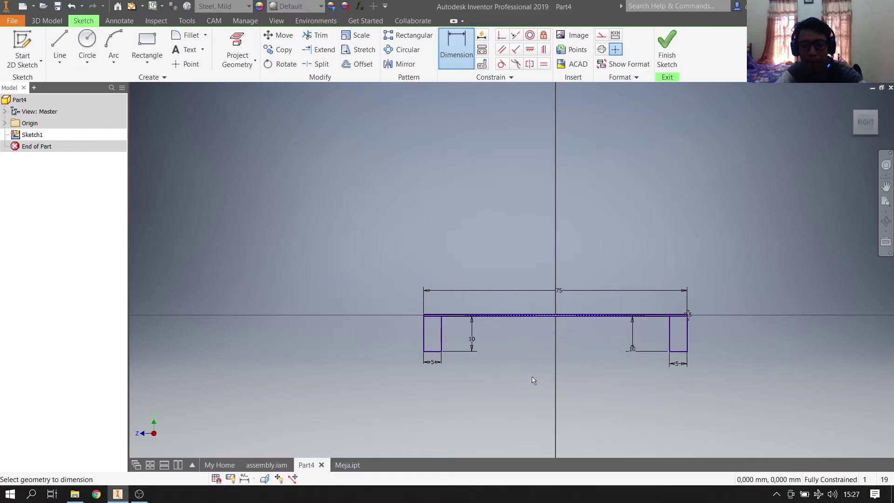
Offset both hanging leg rectangles inward by 0.5 mm.
scroll(459, 349, "down", 3)
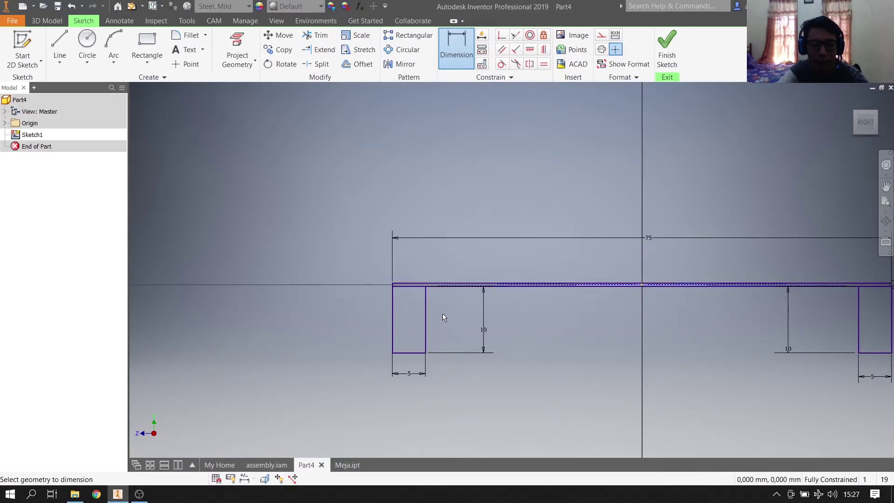
left_click(365, 65)
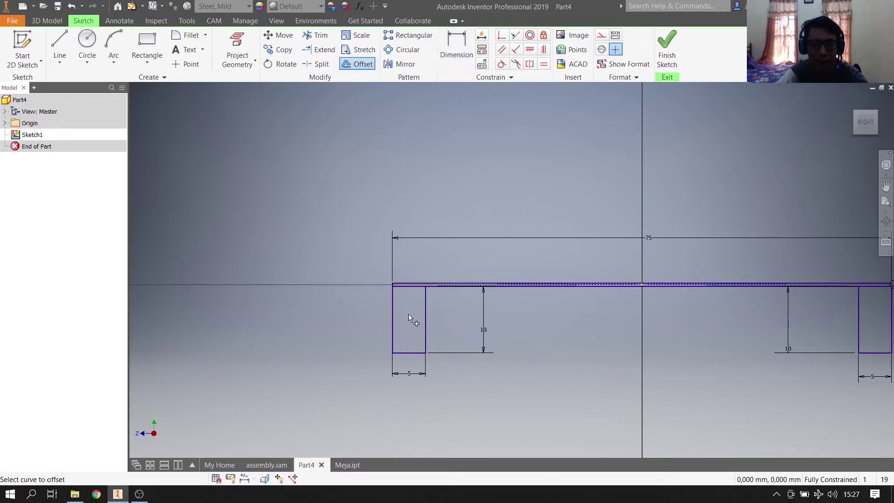
left_click(394, 320)
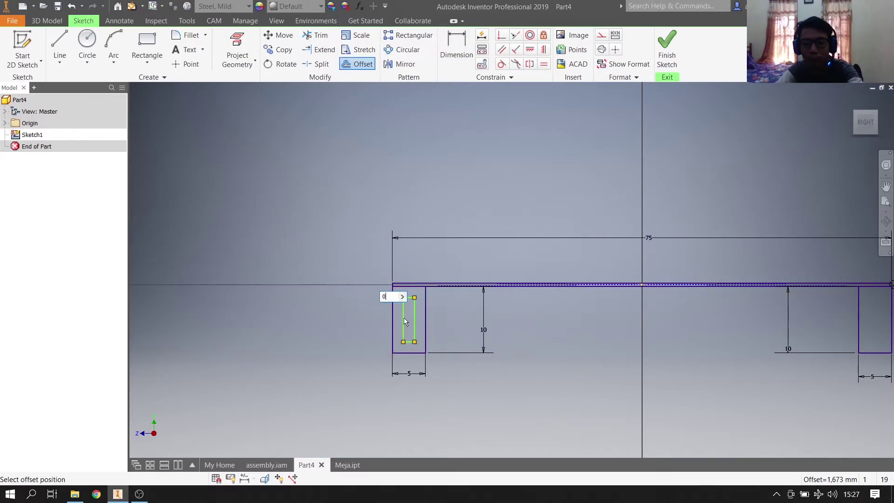
key("Return")
middle_click_drag(807, 314, 767, 334)
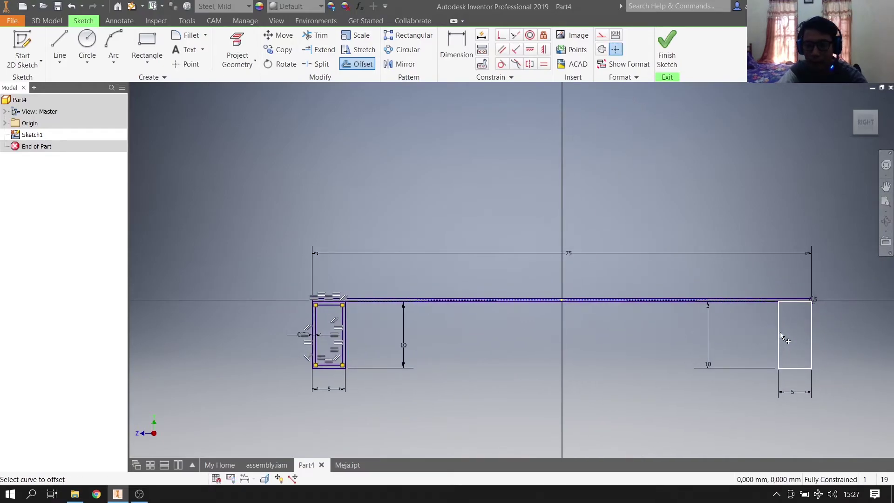
left_click(780, 335)
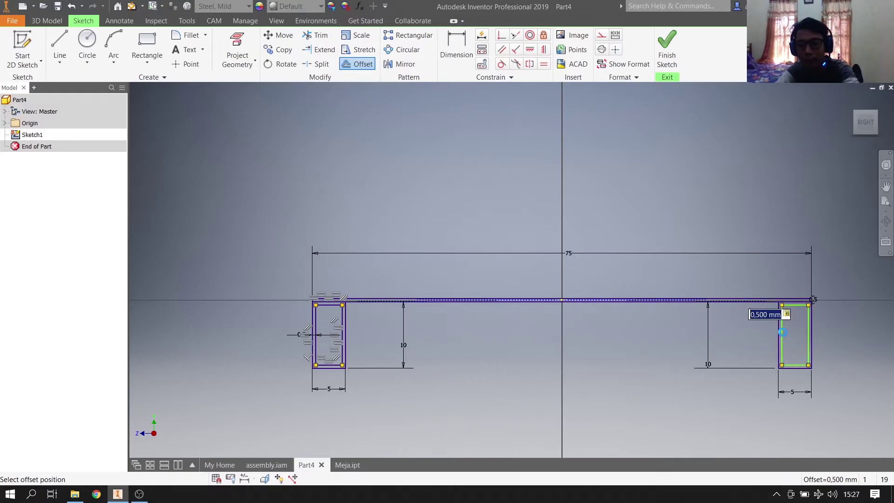
key("Return")
Draw two 0.5 mm horizontal lines across the left leg's inner wall, level with the offset rectangle's upper and lower edges.
scroll(435, 314, "up", 5)
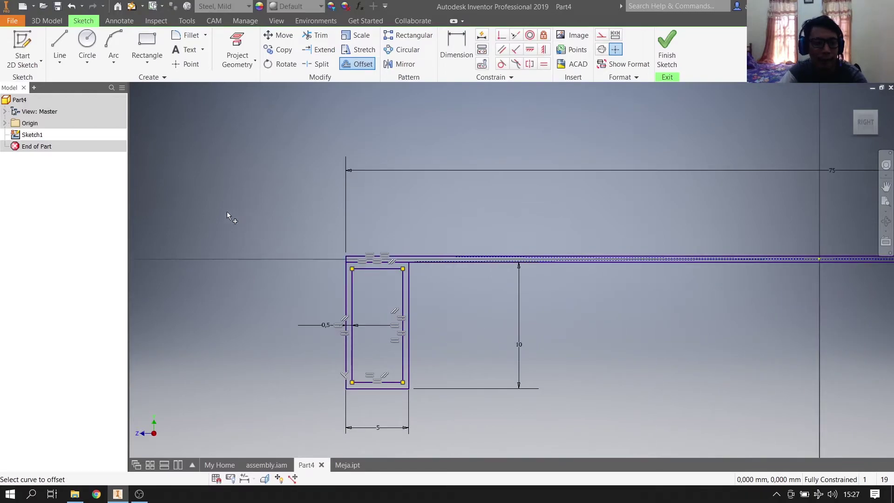
left_click(60, 47)
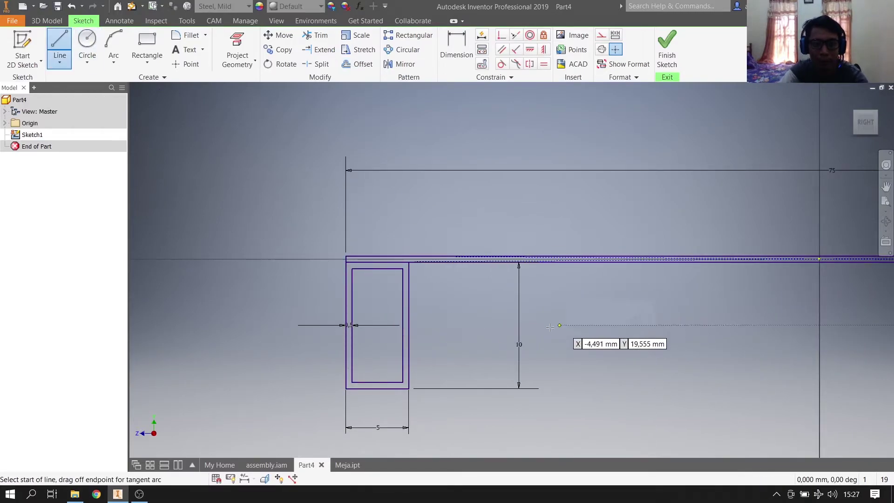
left_click(405, 269)
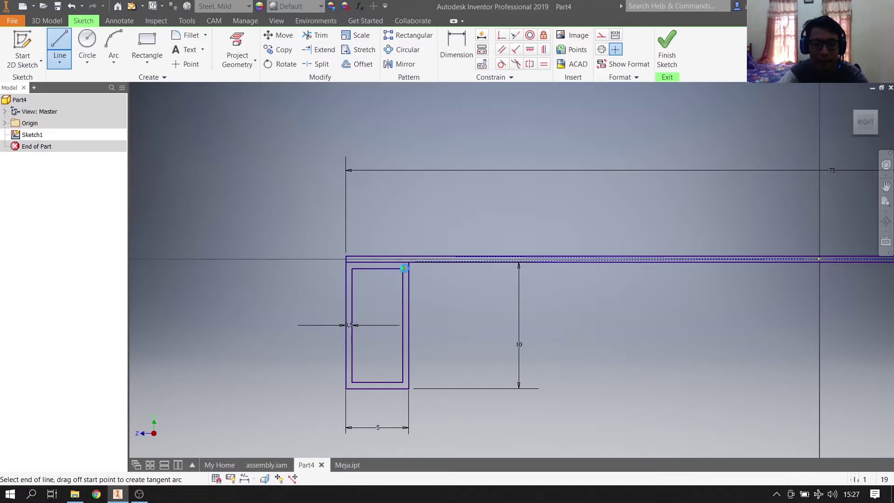
double_click(402, 268)
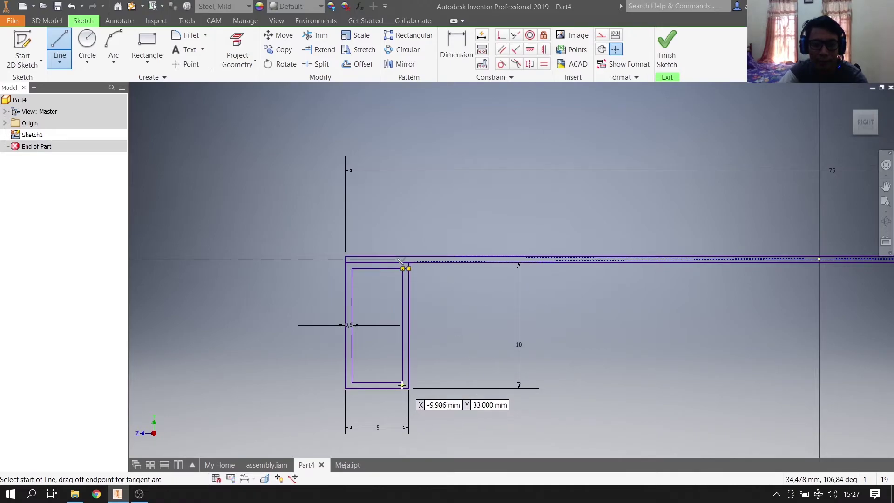
left_click(408, 386)
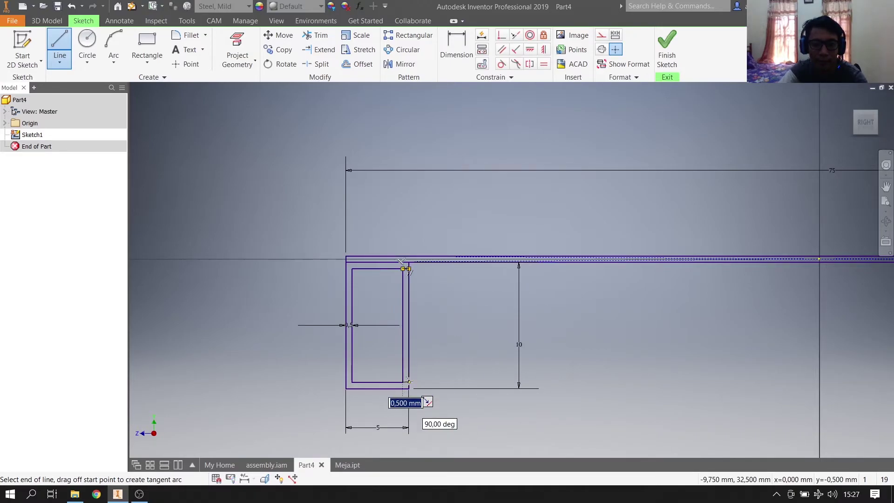
double_click(408, 381)
Draw two 0.5 mm horizontal lines across the right leg's inner wall, level with the offset rectangle's upper and lower edges.
middle_click_drag(531, 370, 289, 367)
middle_click_drag(564, 359, 759, 322)
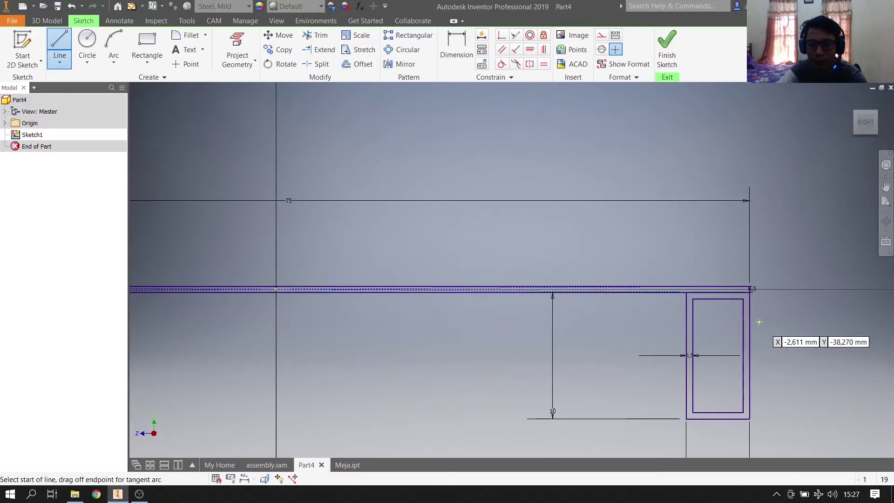
left_click(690, 298)
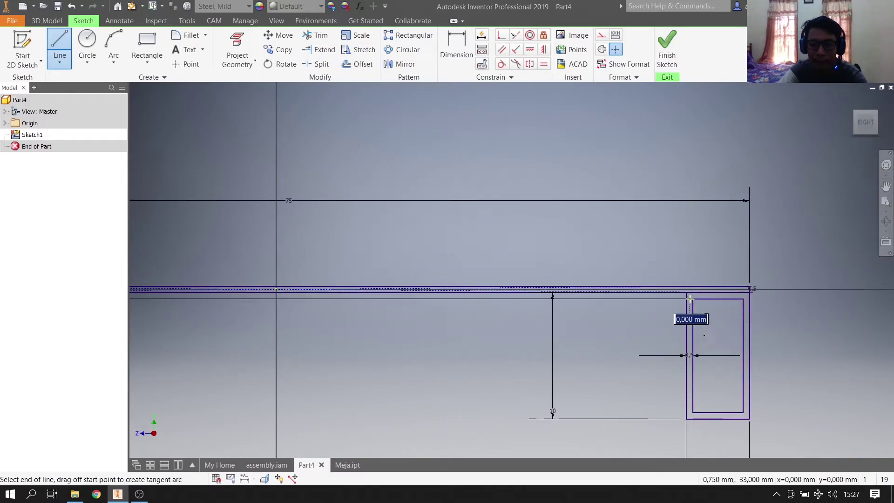
left_click(686, 298)
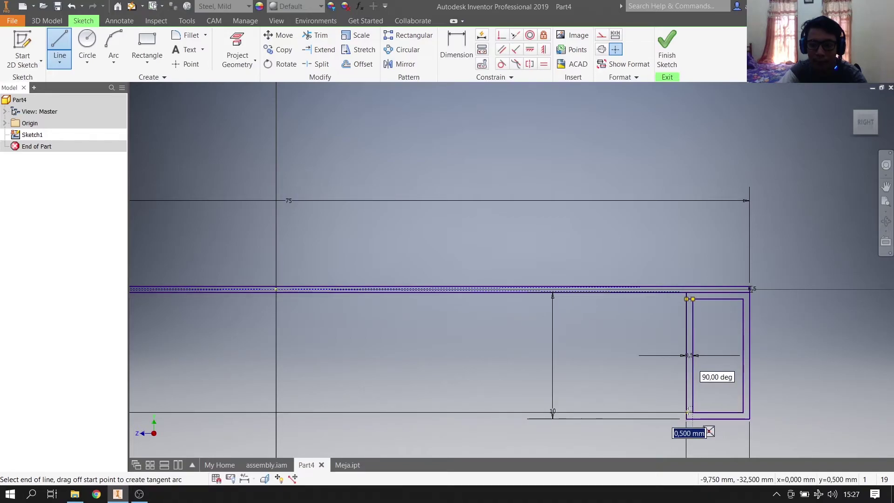
double_click(688, 412)
scroll(639, 407, "down", 3)
scroll(565, 405, "up", 2)
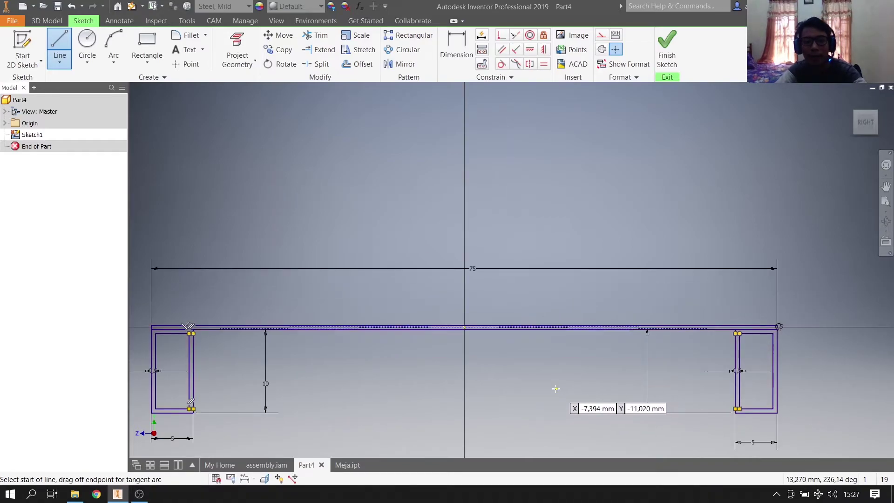
key("Escape")
Trim away the vertical inner-wall lines of both legs to leave C-shaped leg profiles open toward the middle.
middle_click_drag(180, 345, 248, 331)
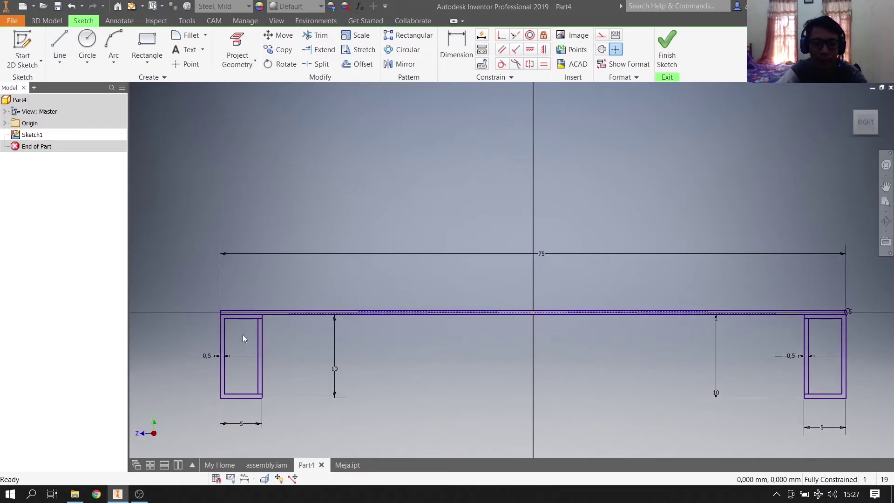
left_click(320, 35)
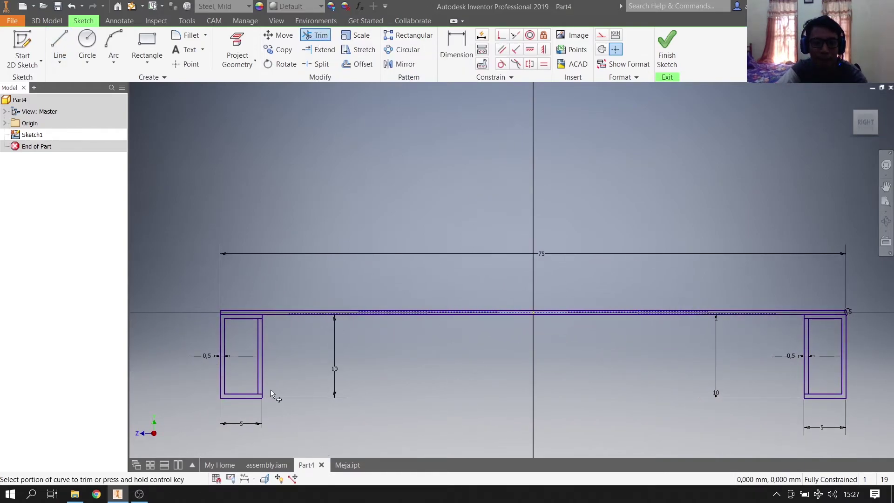
left_click(256, 346)
left_click(263, 345)
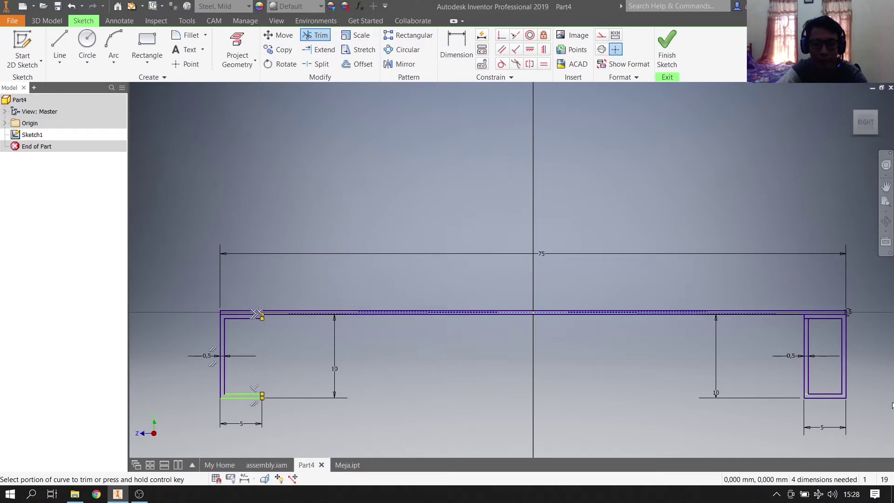
left_click(806, 345)
mouse_move(347, 392)
middle_mouse_down("shift")
mouse_move(453, 383)
mouse_move(419, 387)
middle_mouse_up("shift")
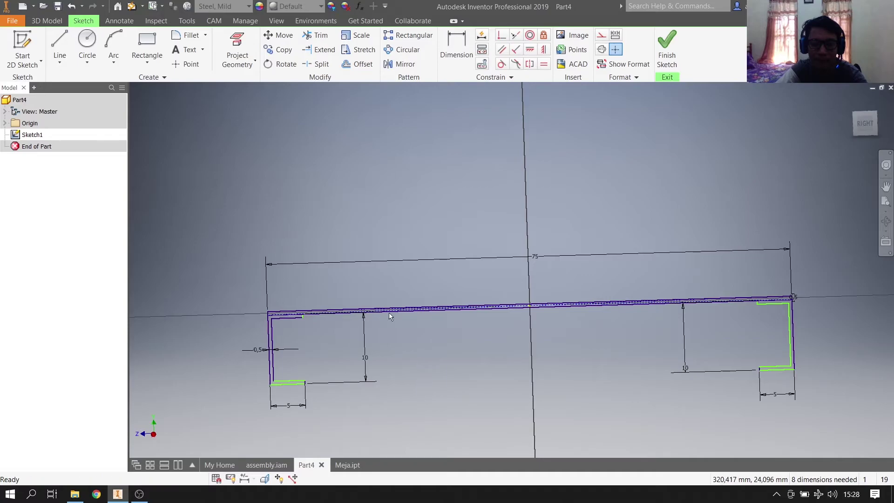
Extrude the thin table top together with all regions of both C-shaped leg profiles into one solid.
left_click(46, 20)
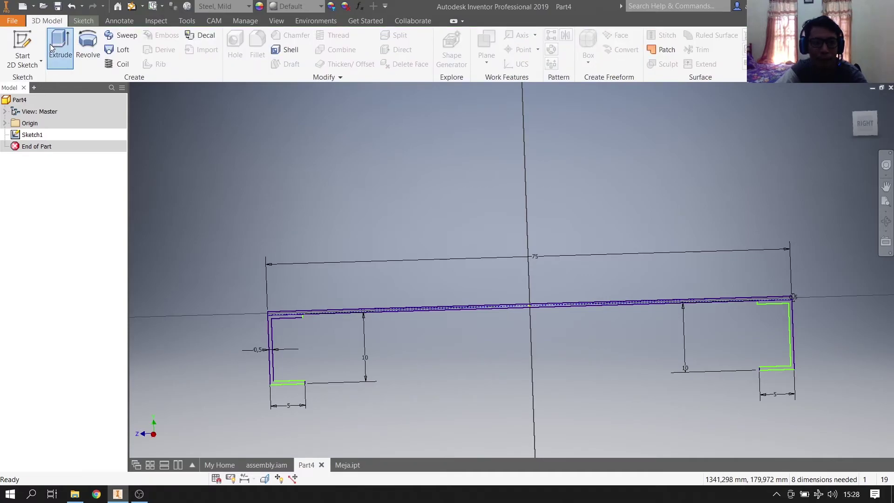
left_click(60, 46)
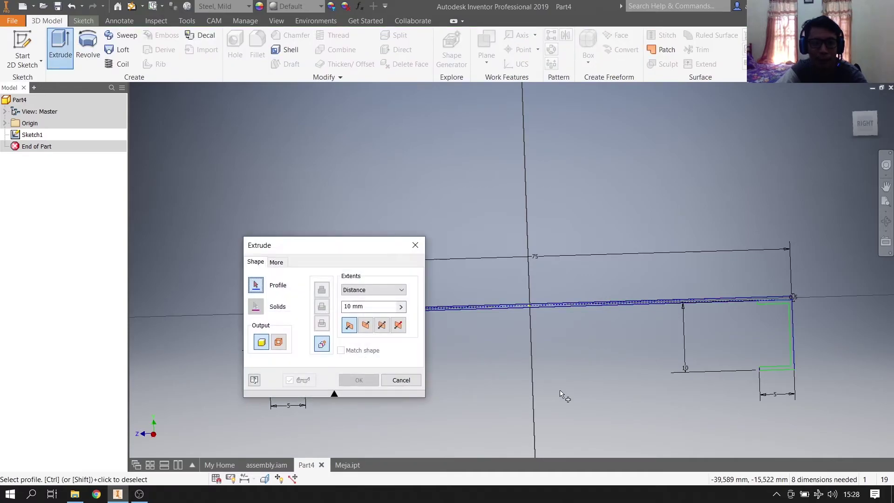
scroll(793, 349, "down", 5)
left_click(795, 339)
middle_click_drag(599, 176, 680, 251, "shift")
scroll(493, 300, "down", 4)
middle_click_drag(495, 302, 846, 321)
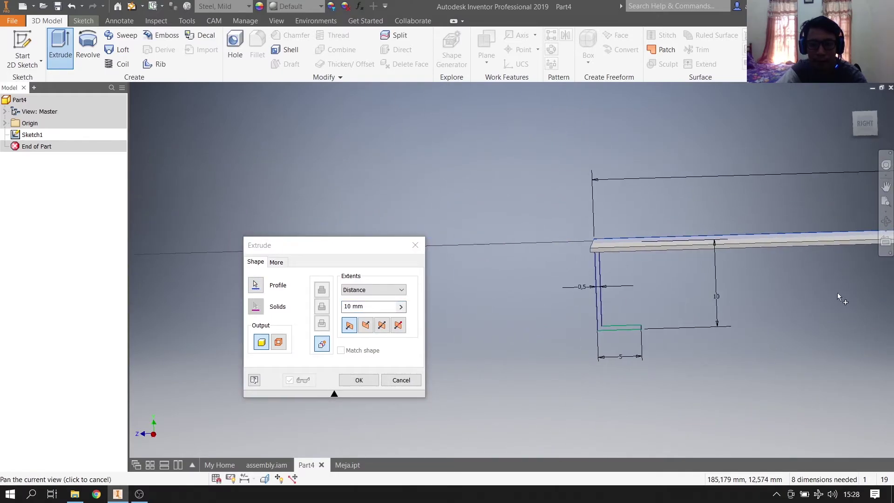
scroll(605, 325, "down", 3)
left_click(588, 298)
scroll(587, 300, "up", 4)
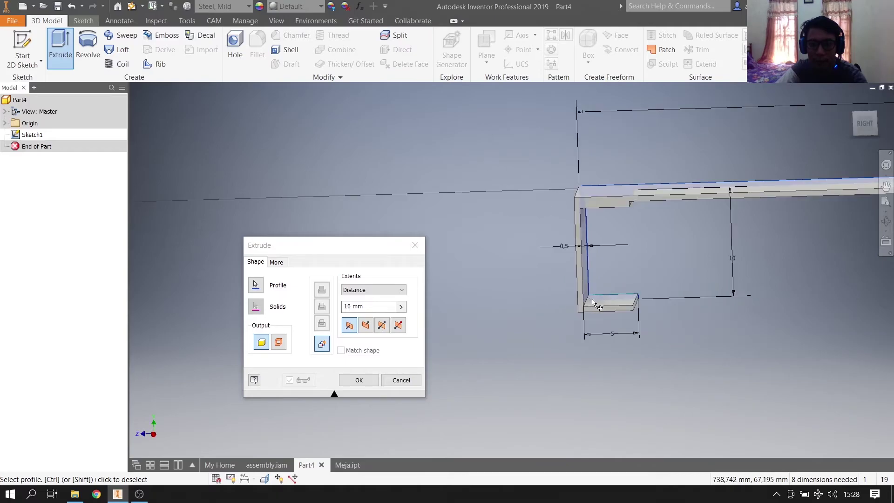
middle_click_drag(698, 334, 529, 375)
left_click(321, 323)
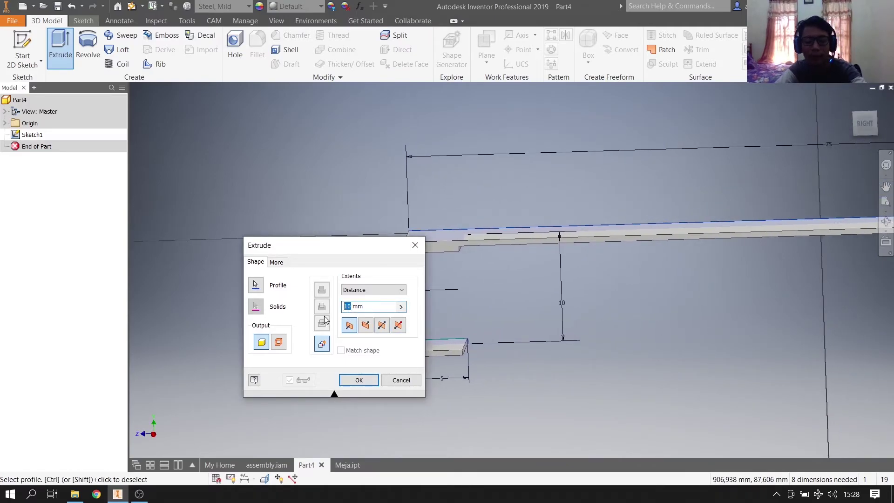
left_click(359, 380)
scroll(551, 371, "up", 3)
middle_click_drag(552, 371, 405, 384, "shift")
key("Escape")
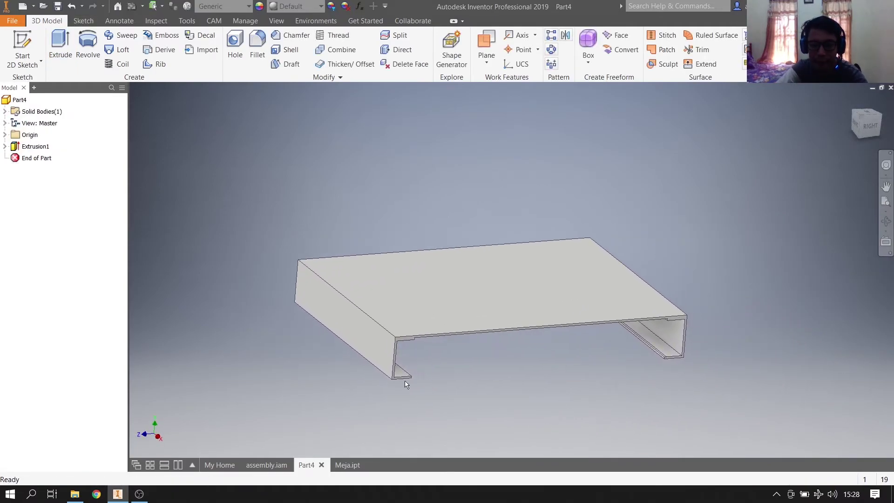
Check the leg holes in Meja.ipt, return to Part4 and start a new sketch on the left leg's outer face.
left_click(338, 466)
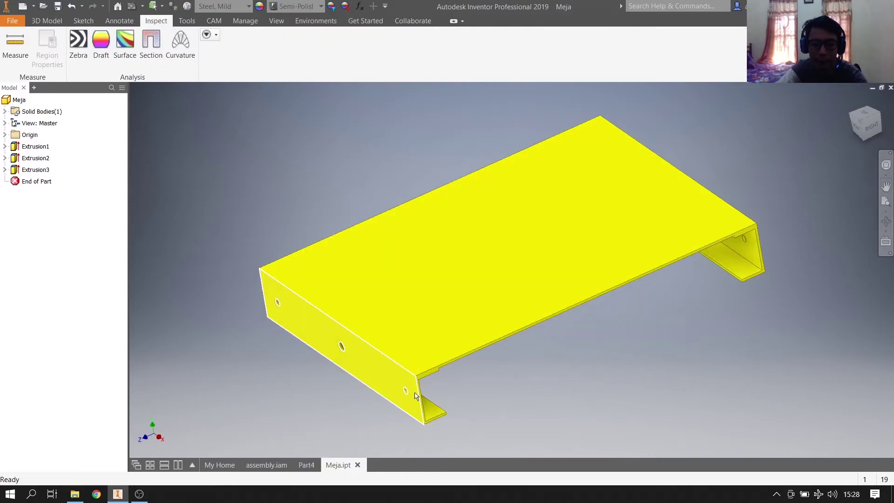
left_click(307, 465)
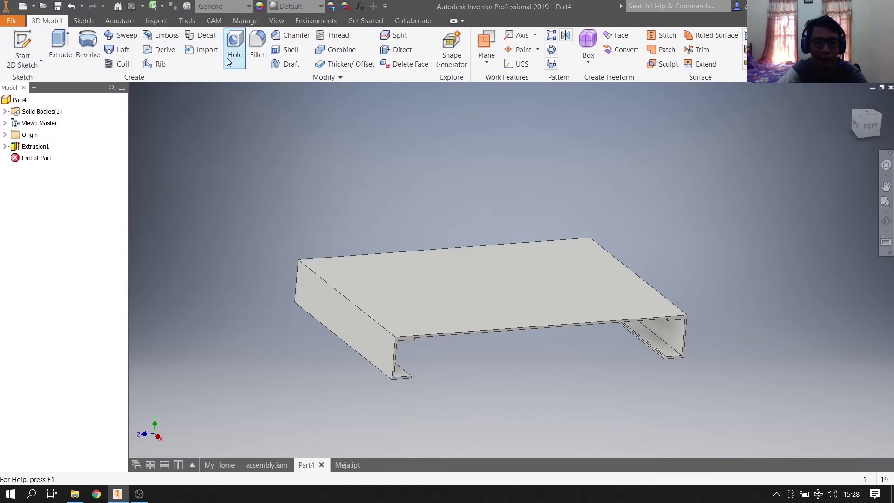
left_click(24, 47)
left_click(337, 328)
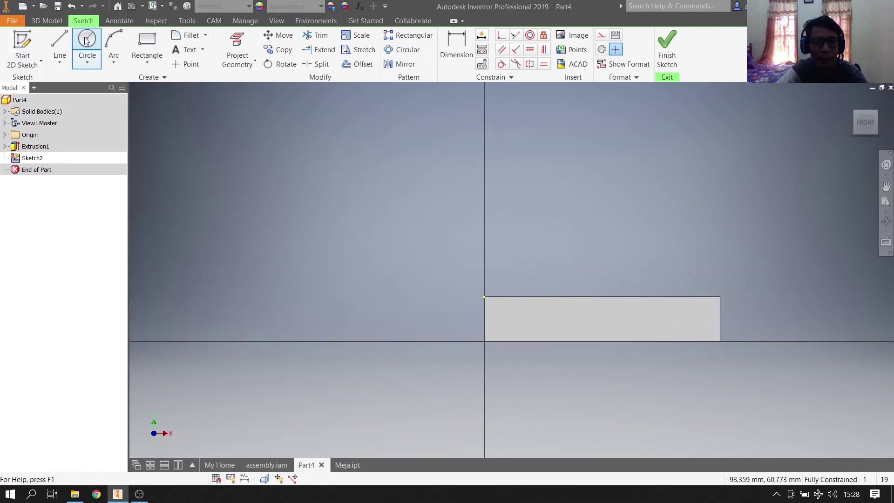
Switch to Meja.ipt and measure the diameters of the middle and outer leg holes and their centre distance.
left_click(350, 465)
left_click(16, 44)
left_click(343, 349)
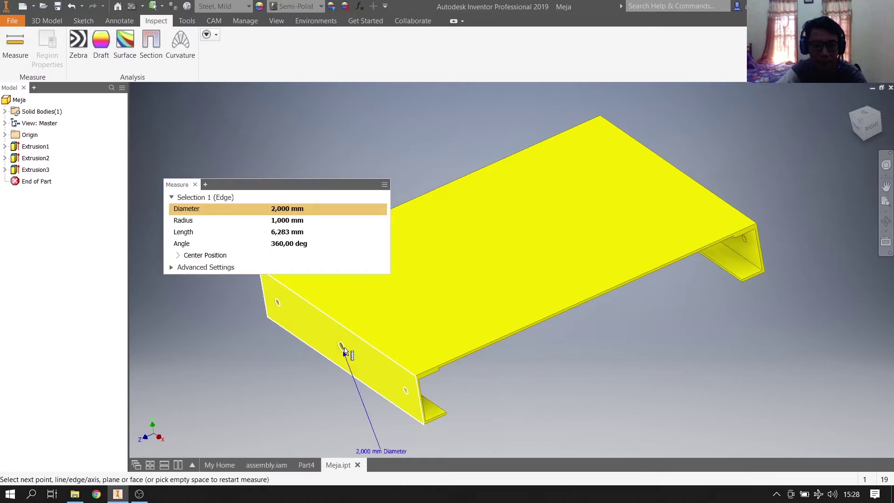
left_click(278, 303)
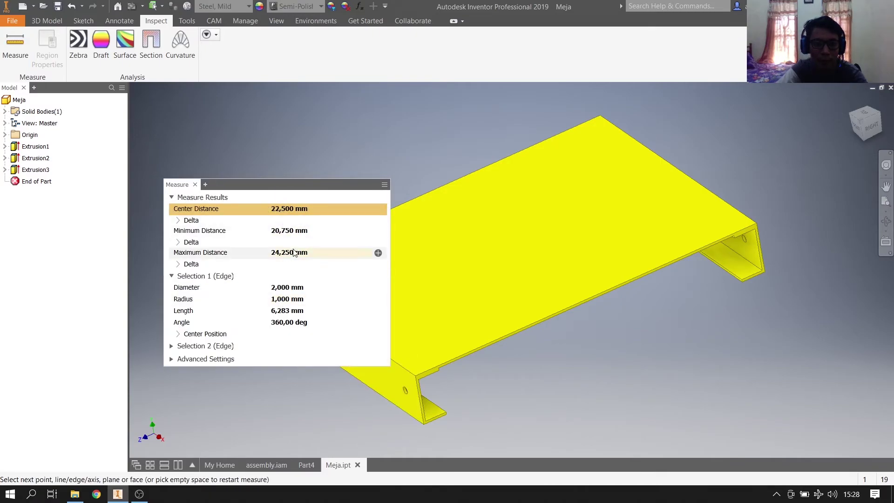
left_click(195, 184)
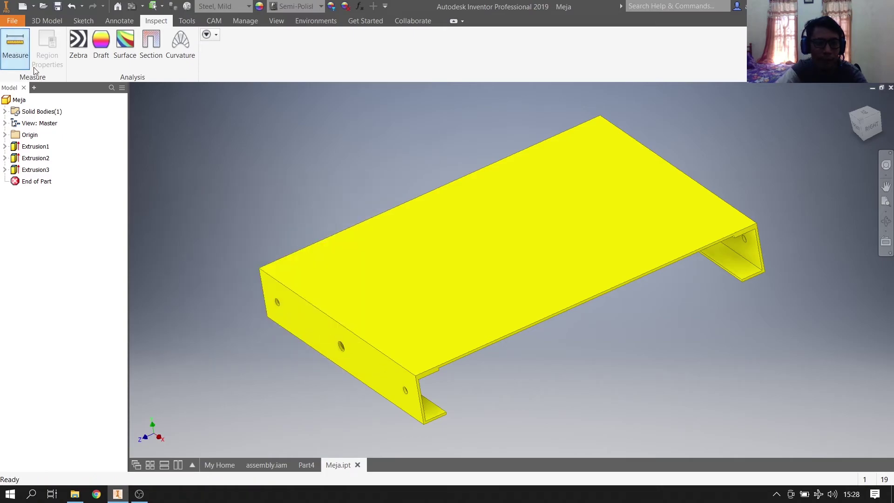
left_click(16, 44)
left_click(280, 302)
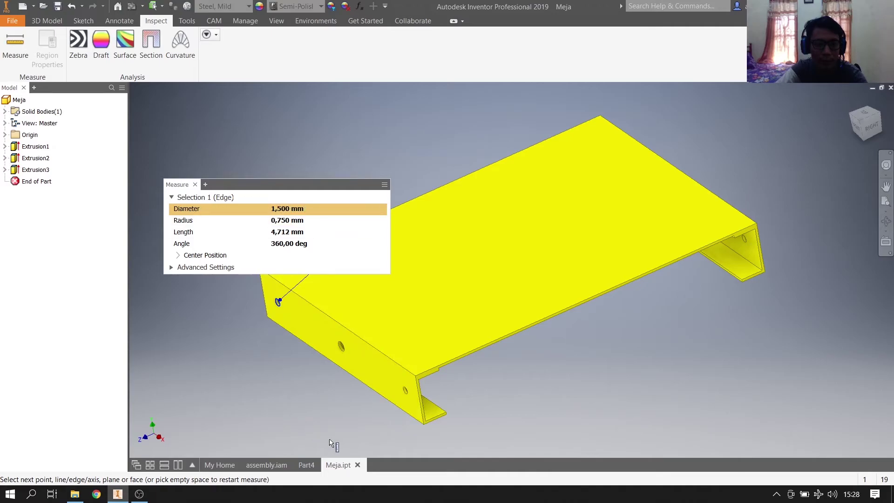
Return to Part4 and sketch a 2 mm circle near the middle of the leg face, with a 1.5 mm circle on either side.
left_click(306, 465)
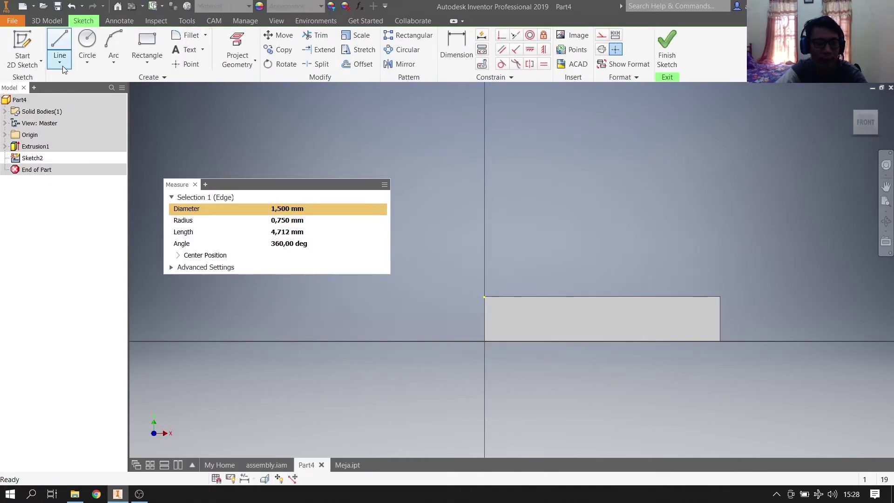
left_click(87, 45)
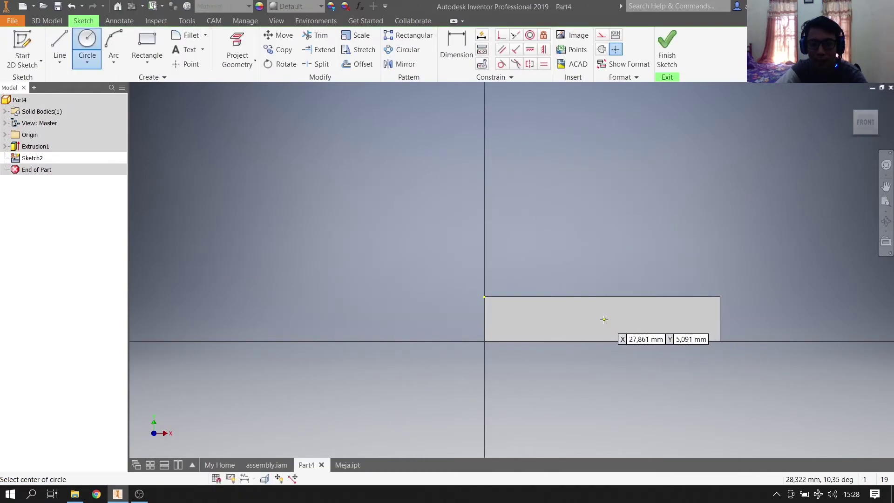
left_click(534, 319)
type("1.5")
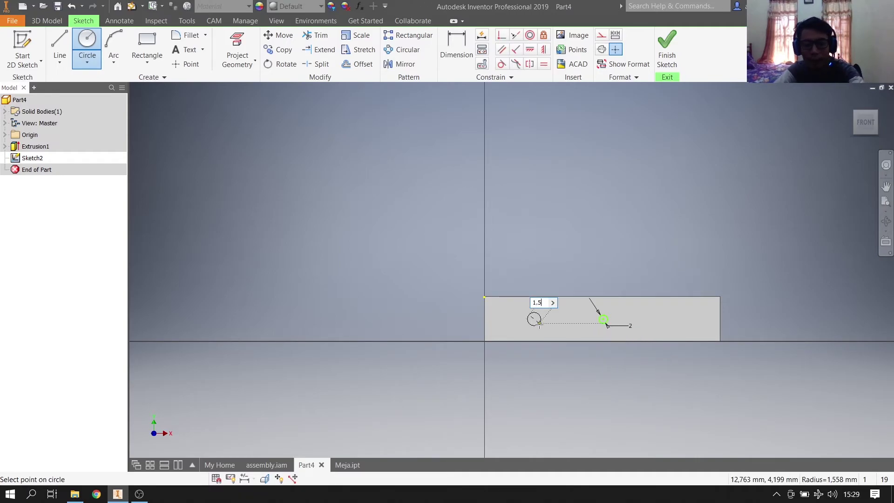
key("Return")
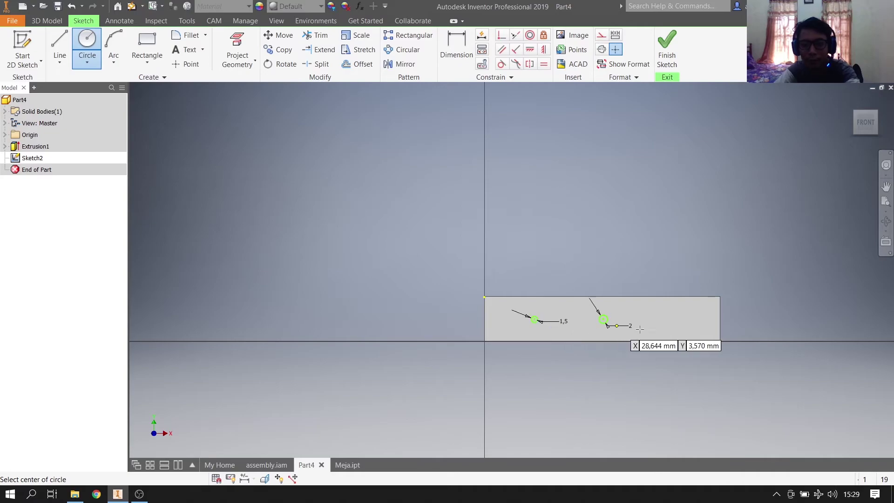
left_click(691, 320)
type("1")
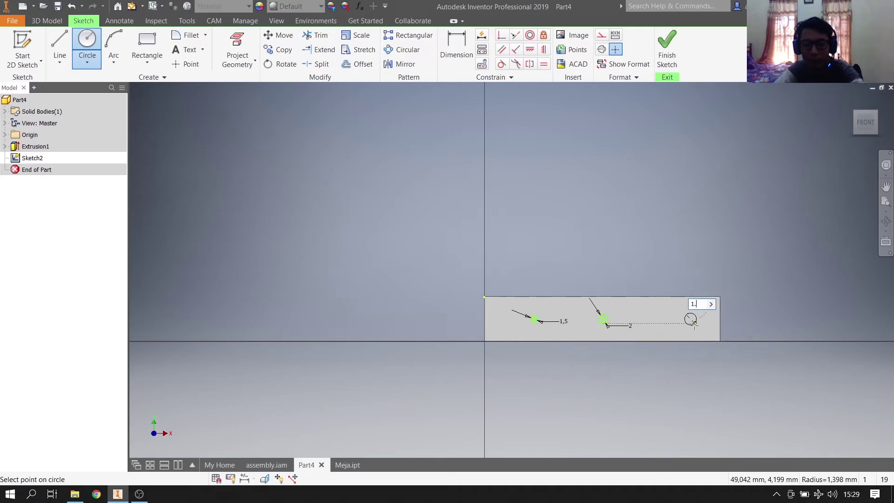
type(".5")
key("Return")
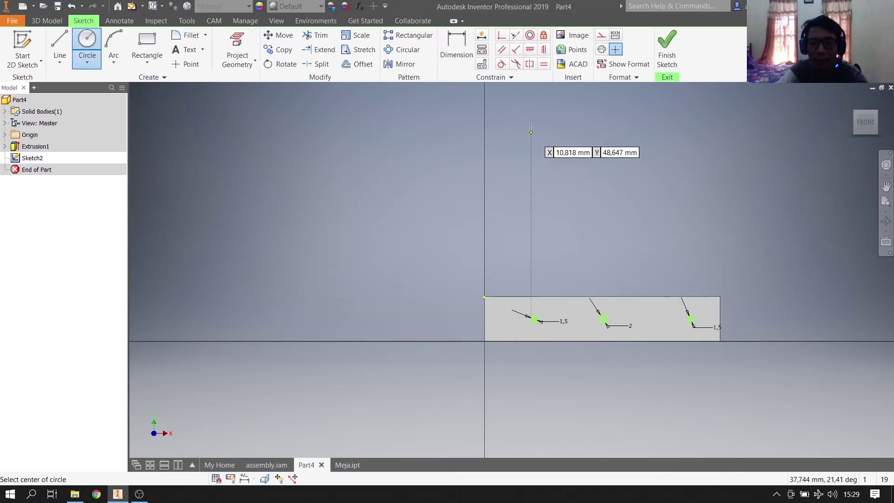
Align the 2 mm circle's centre with the midpoints of the face's upper and side edges, and level both 1.5 mm circles with the side edges' midpoints.
left_click(543, 50)
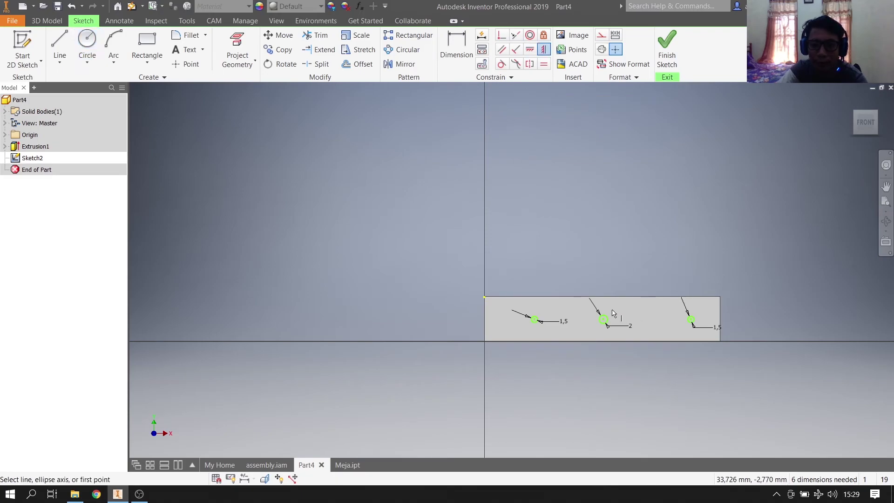
left_click(603, 320)
left_click(603, 296)
left_click(543, 49)
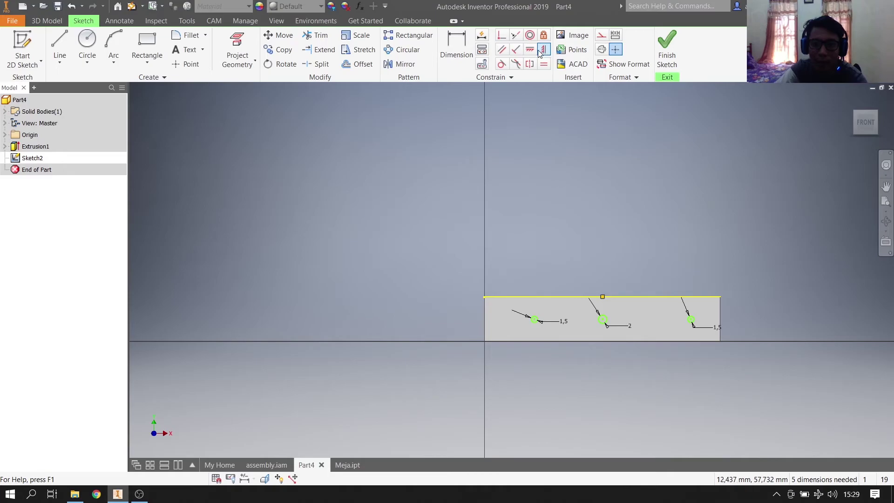
left_click(530, 50)
left_click(603, 319)
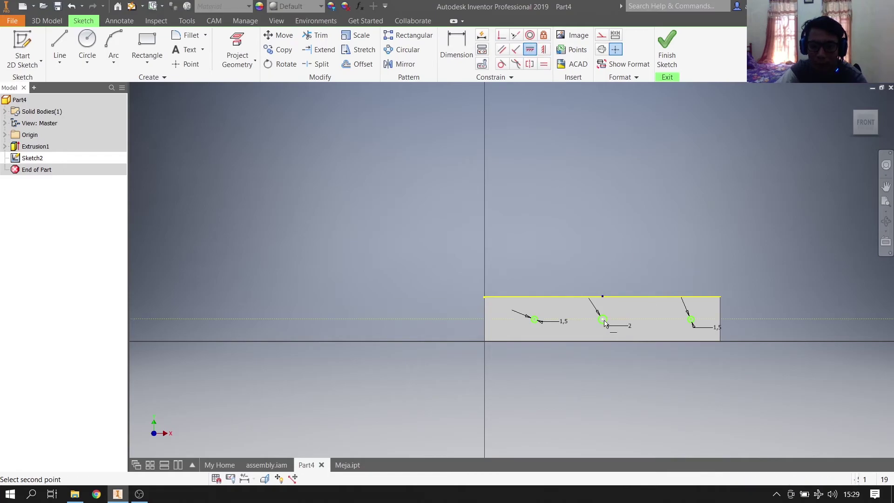
left_click(720, 321)
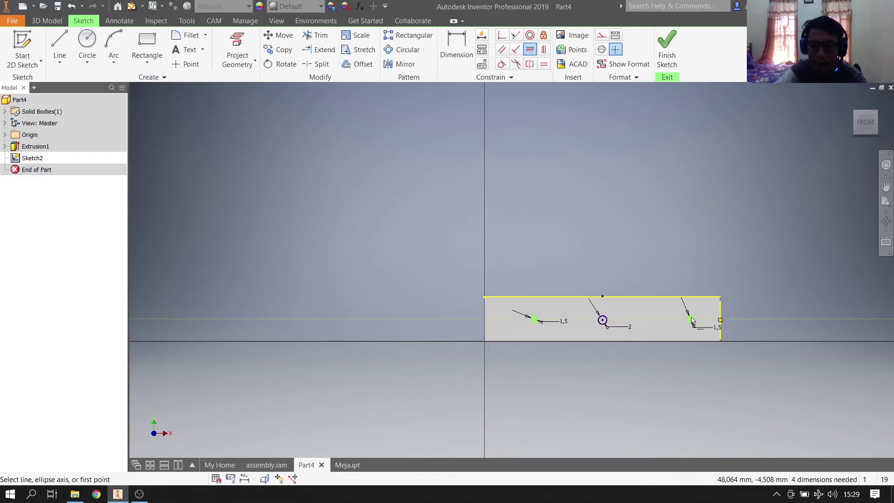
mouse_move(691, 320)
middle_mouse_down("shift")
mouse_move(562, 385)
mouse_move(543, 385)
middle_mouse_up("shift")
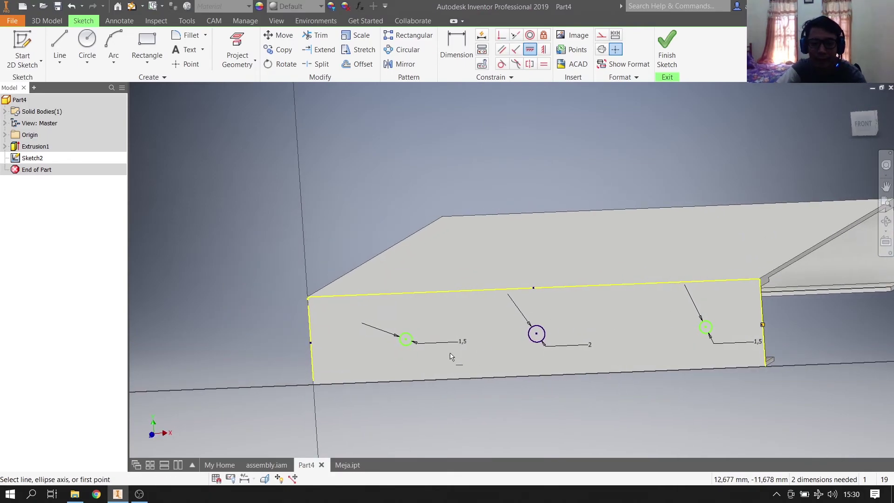
Switch to Meja.ipt and measure the centre distance from the middle leg hole to each outer hole.
left_click(345, 465)
middle_click_drag(470, 349, 483, 350, "shift")
key("m")
left_click(364, 360)
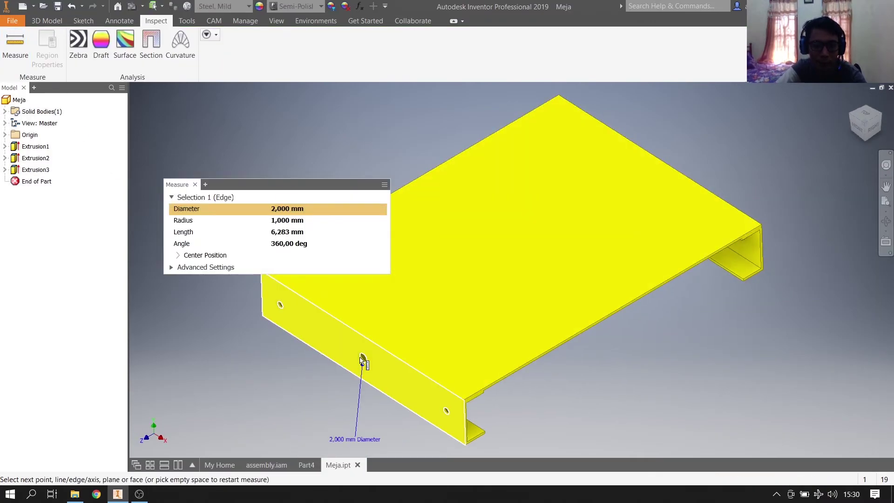
left_click(280, 306)
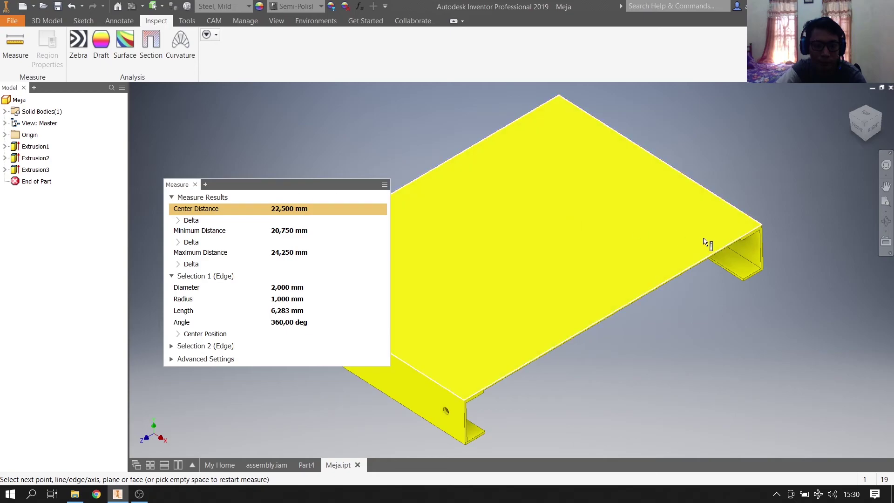
left_click_drag(222, 184, 572, 212)
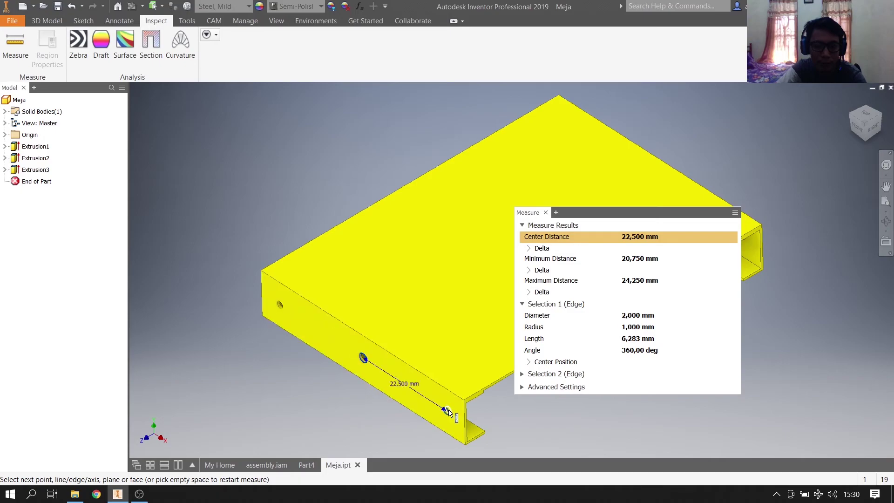
Return to Part4 and dimension the centre distance between the left 1.5 mm circle and the middle 2 mm circle at 22.5 mm.
left_click(306, 464)
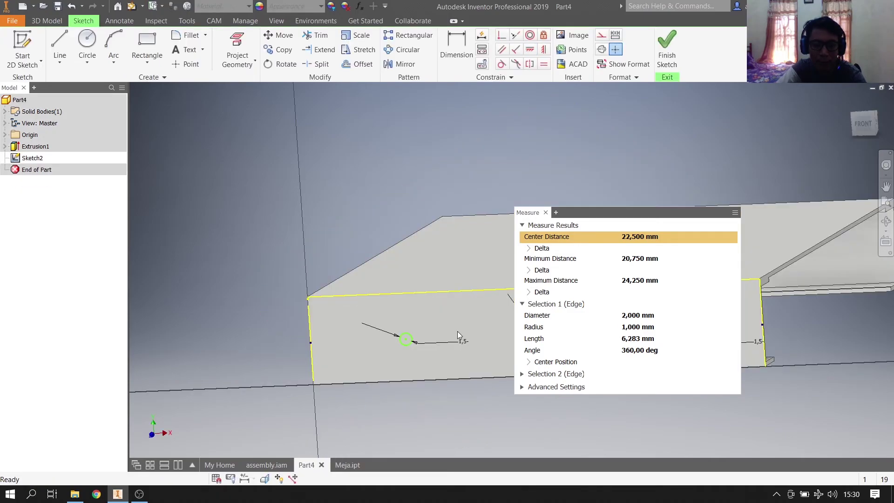
left_click_drag(573, 213, 288, 110)
left_click(456, 46)
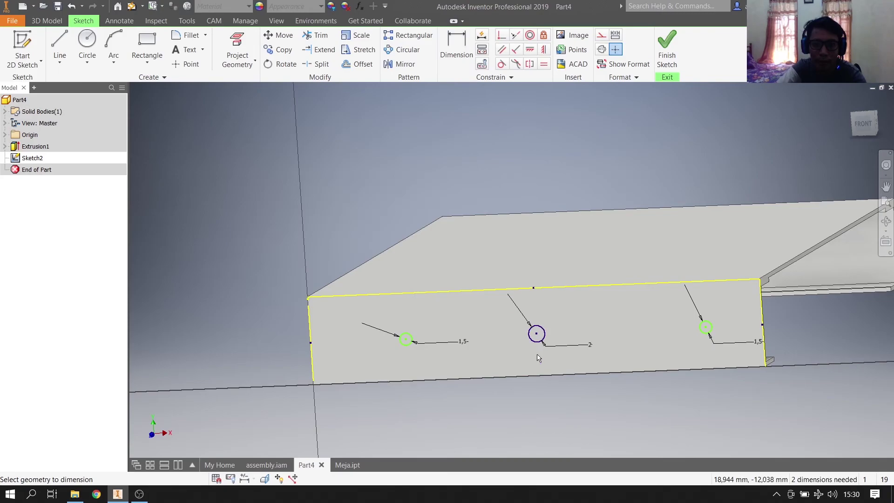
left_click(405, 342)
left_click(535, 331)
left_click(466, 334)
type("22.5")
key("Return")
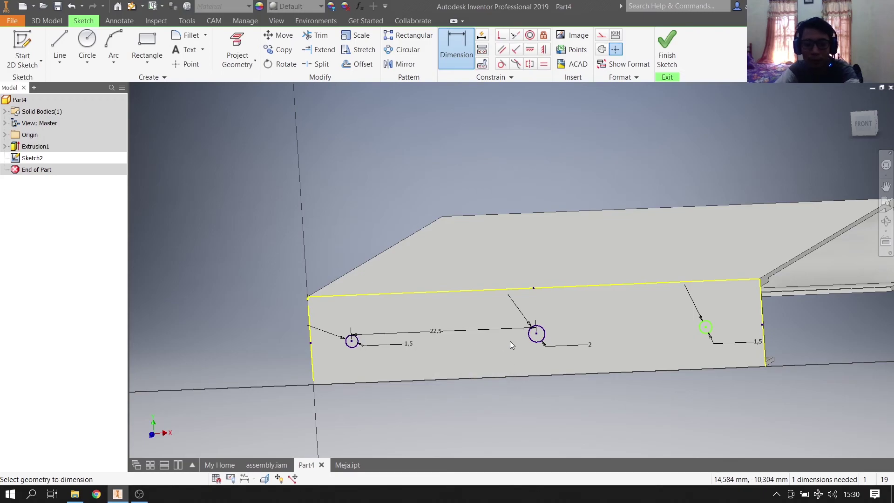
Dimension the centre distance between the middle circle and the right 1.5 mm circle at 22.5 mm.
left_click(706, 328)
left_click(650, 331)
type("22")
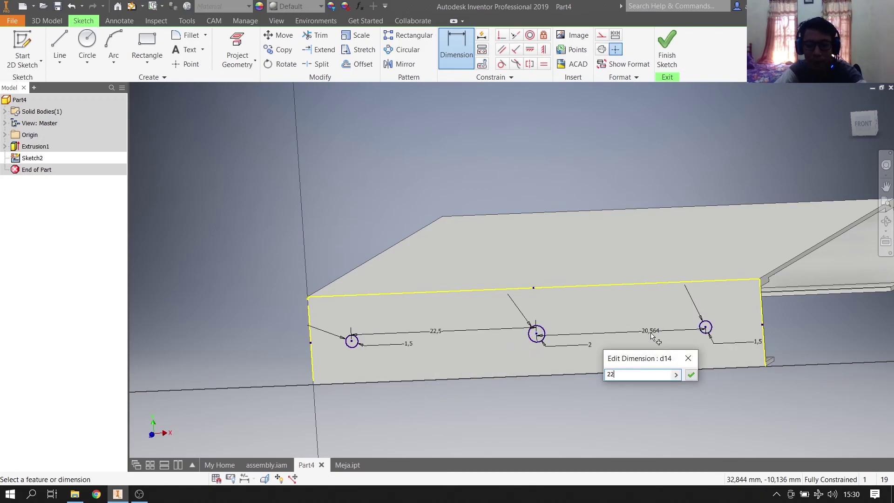
type(".5")
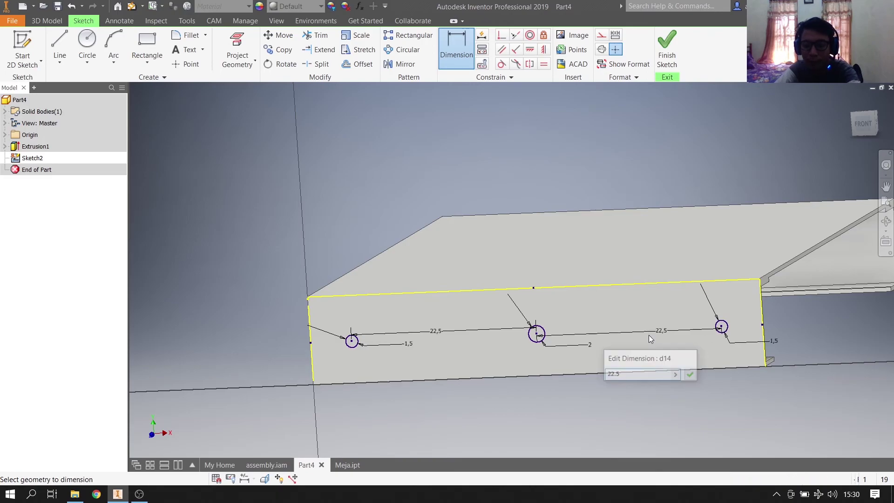
key("Return")
Extrude all three circles as a cut with the To extent, ending at the outer face of the opposite leg.
middle_click_drag(405, 337, 423, 332, "shift")
scroll(234, 210, "down", 3)
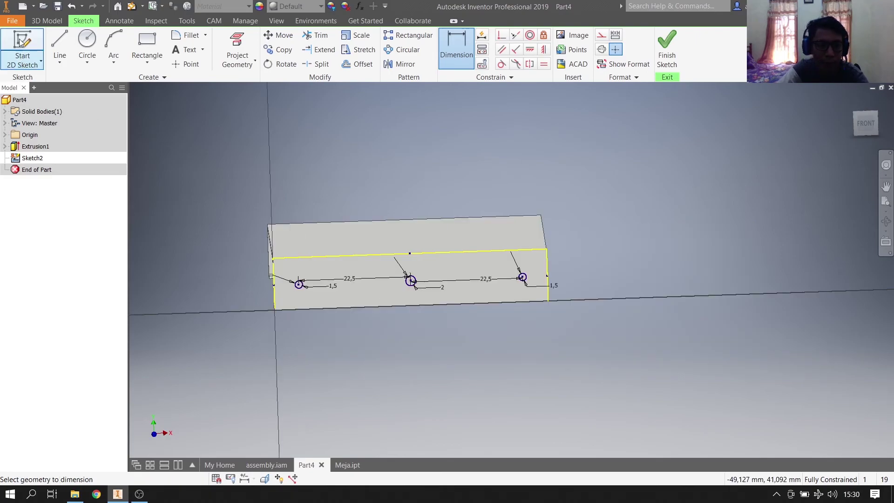
left_click(47, 20)
left_click(67, 55)
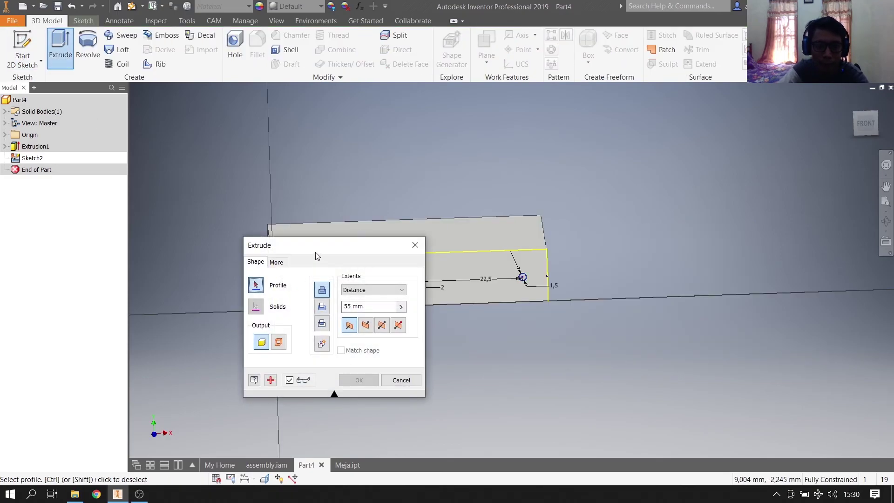
left_click(299, 286)
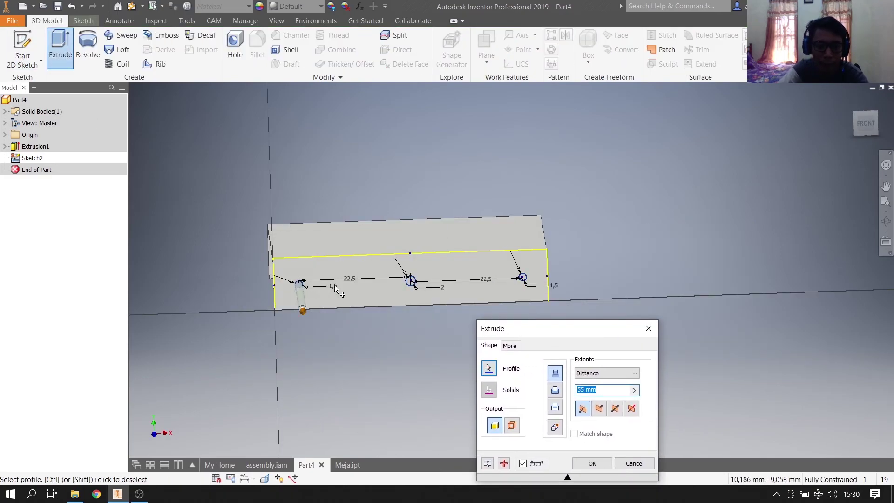
left_click(411, 282)
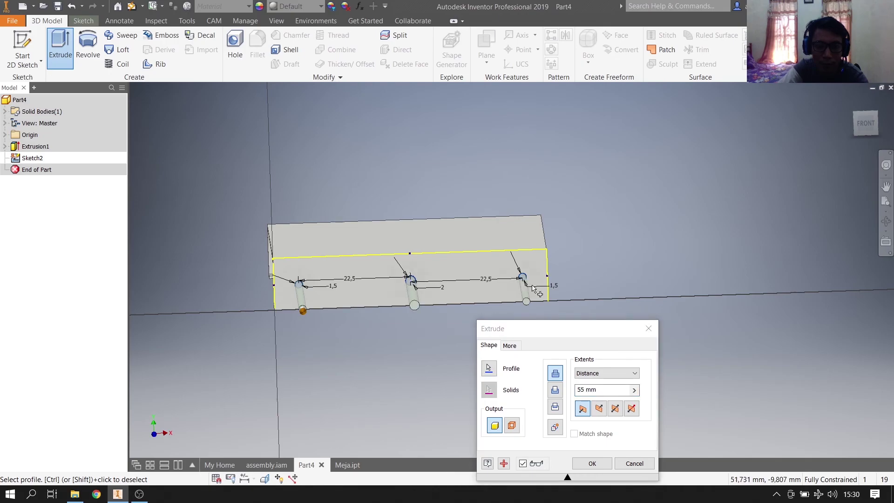
left_click(555, 388)
left_click(589, 373)
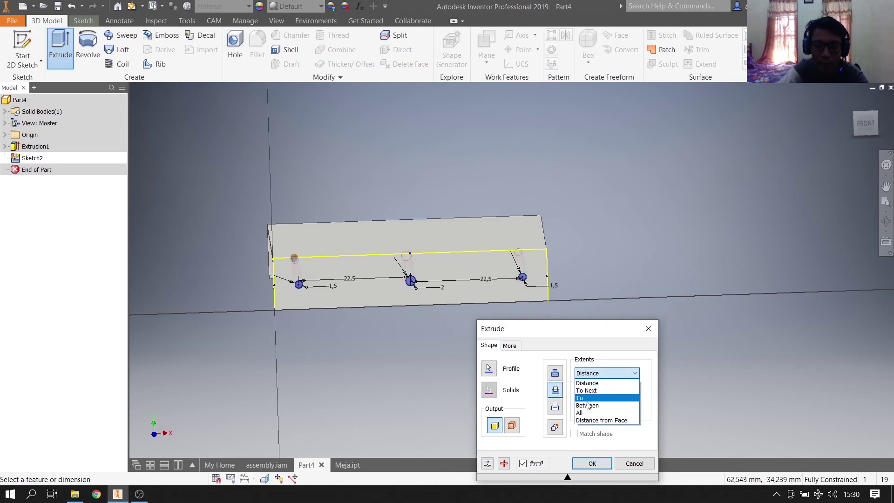
left_click(589, 398)
middle_click_drag(678, 250, 611, 280, "shift")
left_click(623, 201)
scroll(624, 200, "down", 2)
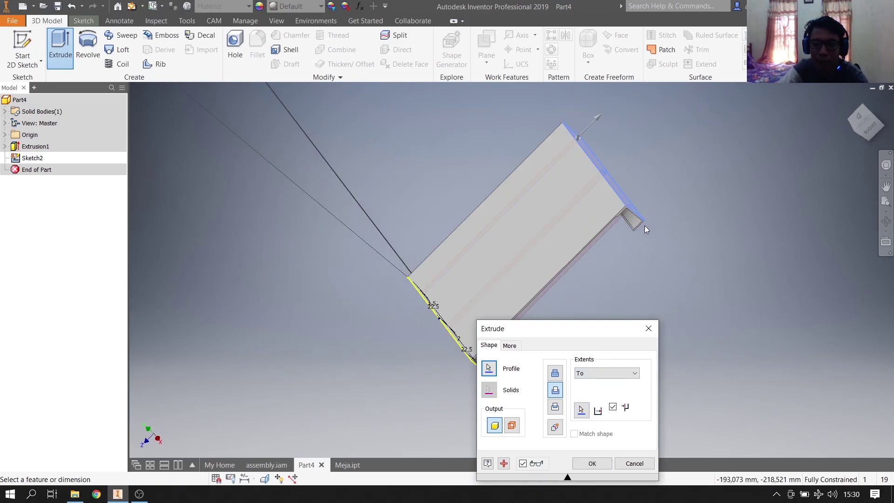
key("Return")
middle_click_drag(601, 366, 656, 314, "shift")
key("F6")
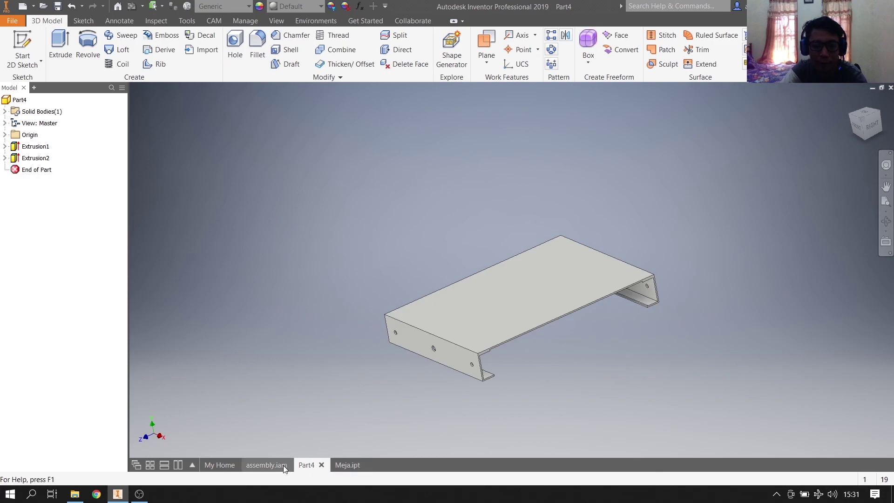
Look at the assembly in assembly.iam for reference, and return to Part4 to view the table with its leg holes.
left_click(266, 465)
left_click_drag(631, 295, 589, 354)
left_click(316, 465)
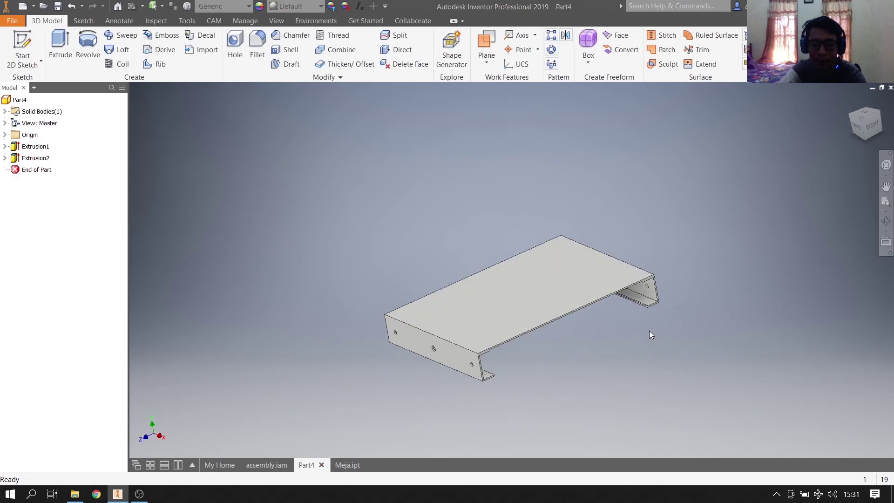
mouse_move(653, 383)
middle_mouse_down("shift")
mouse_move(663, 385)
mouse_move(647, 391)
middle_mouse_up("shift")
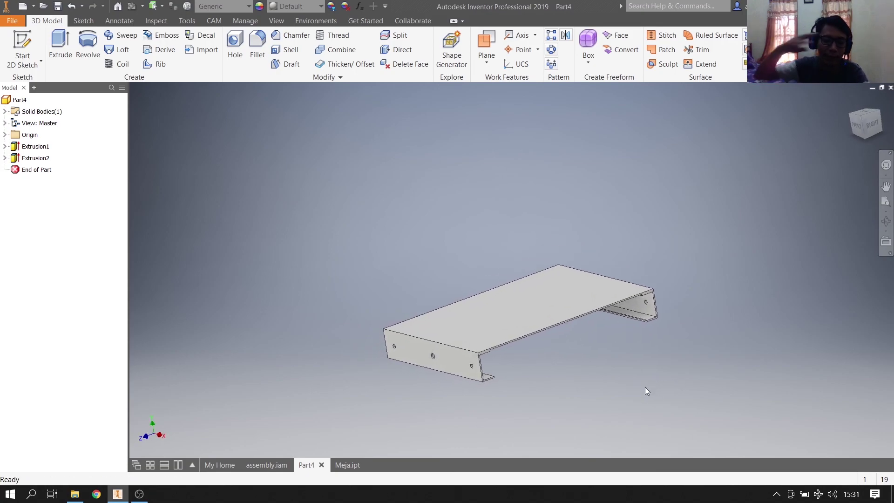